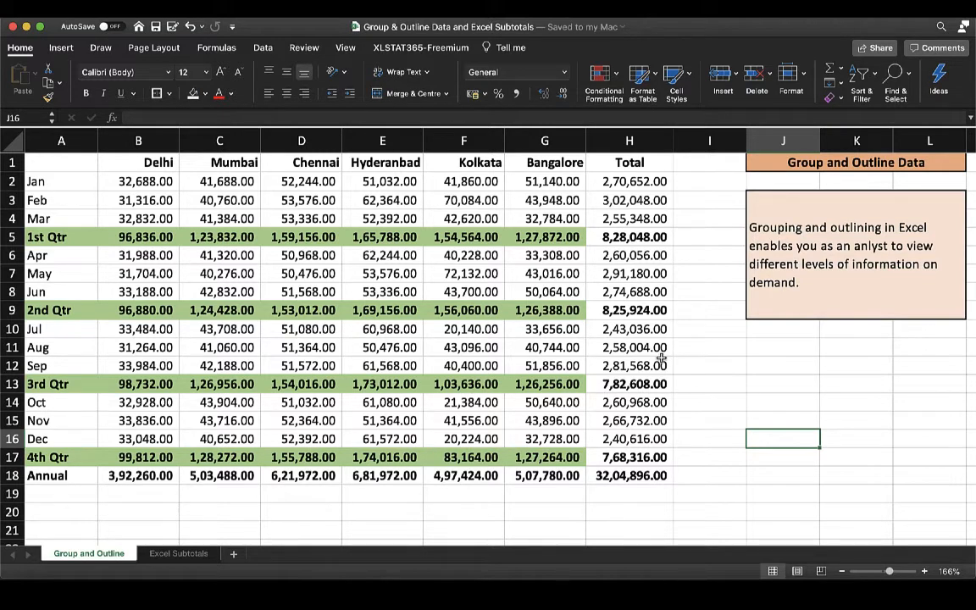
Apply Auto-outline to the monthly city sales table in A1:H18, grouping its rows and columns automatically.
click(661, 359)
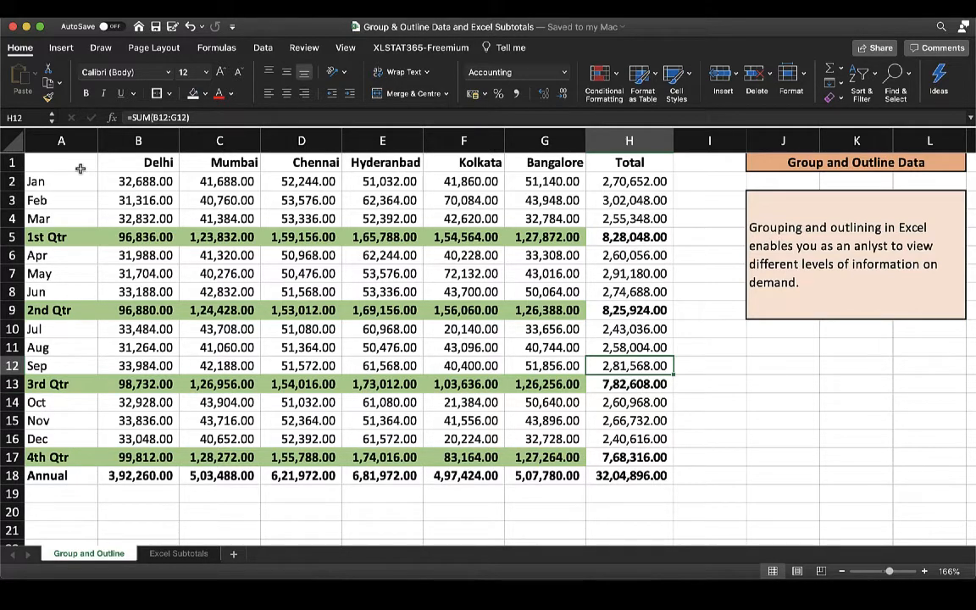
drag(79, 168, 600, 472)
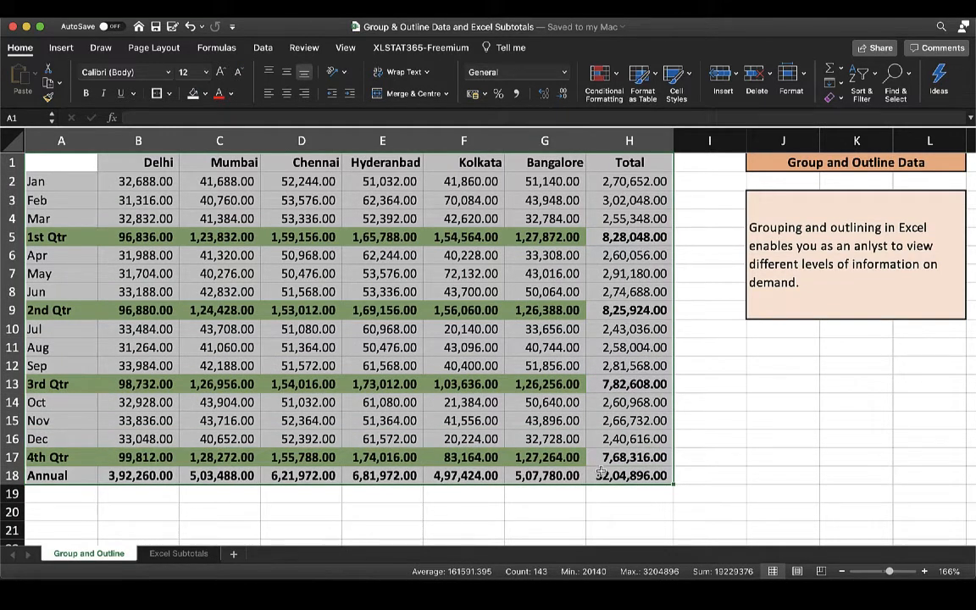
click(262, 48)
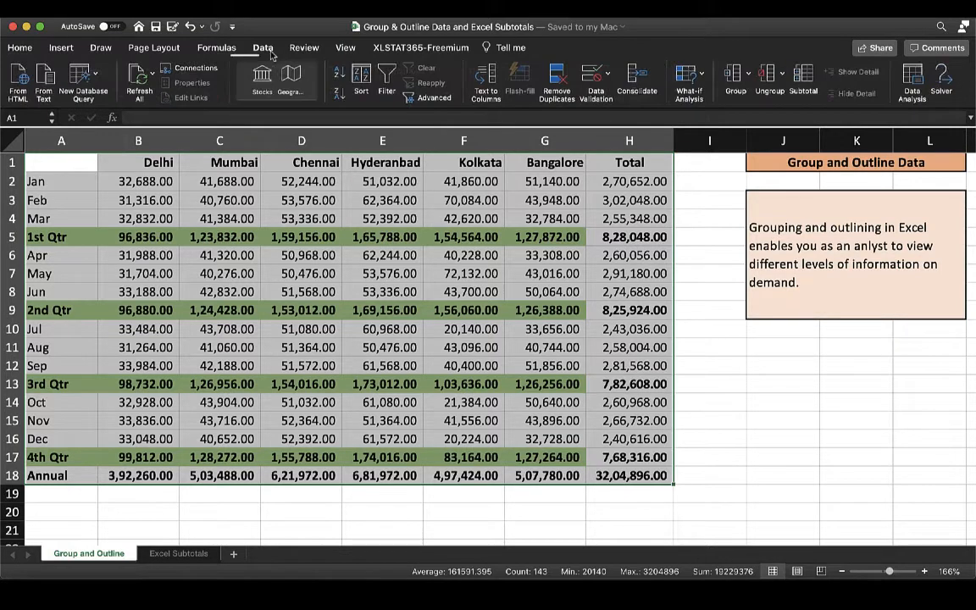
click(748, 74)
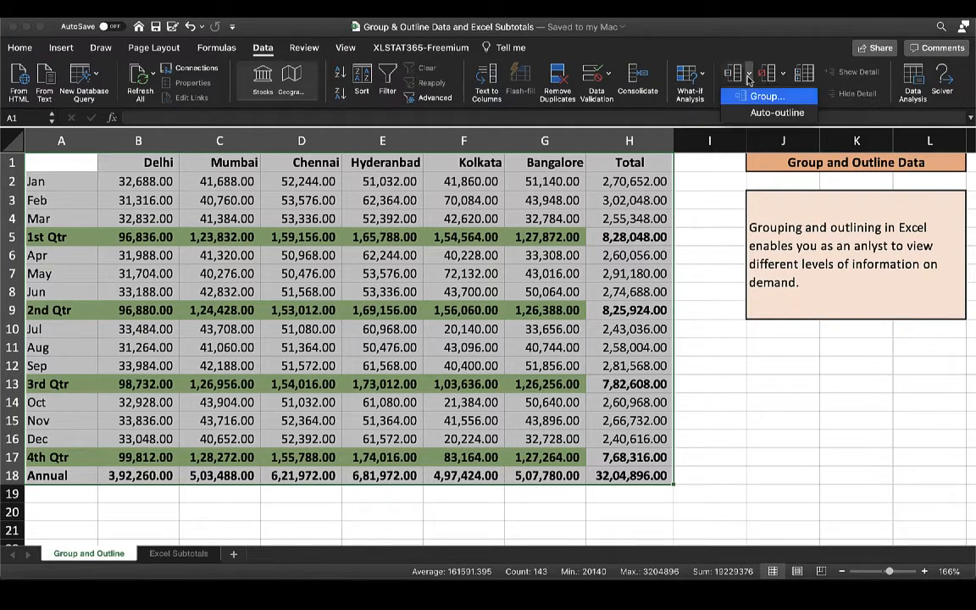
click(777, 112)
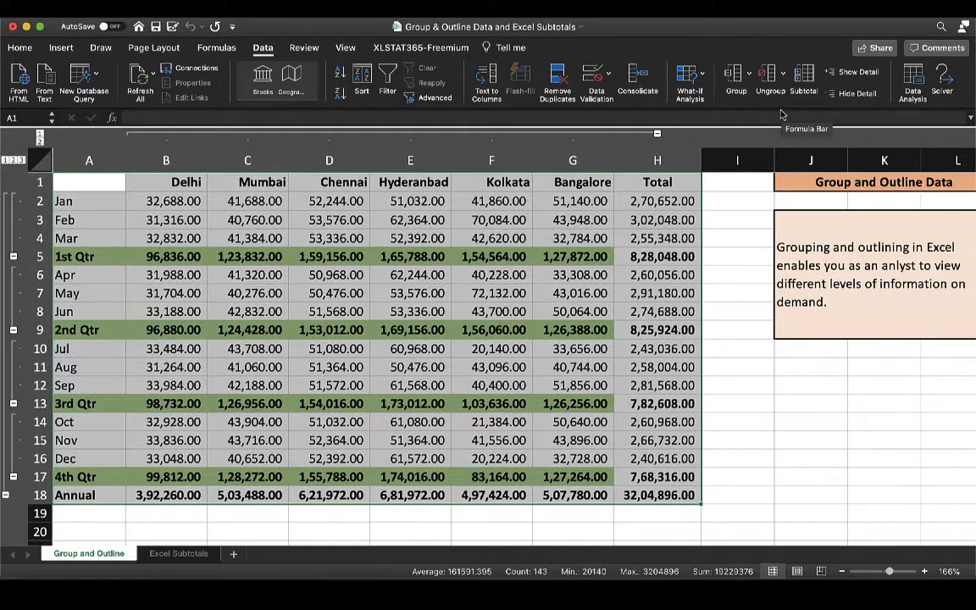
click(281, 312)
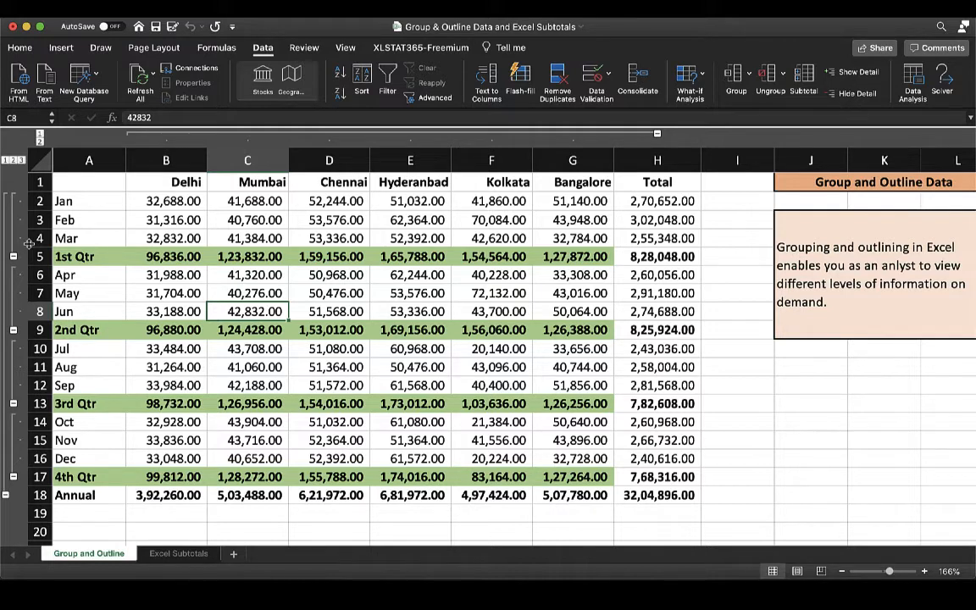
Collapse the rows to outline level 2, and expand and re-collapse the monthly rows of the 1st, 2nd and 4th quarters one at a time.
click(13, 160)
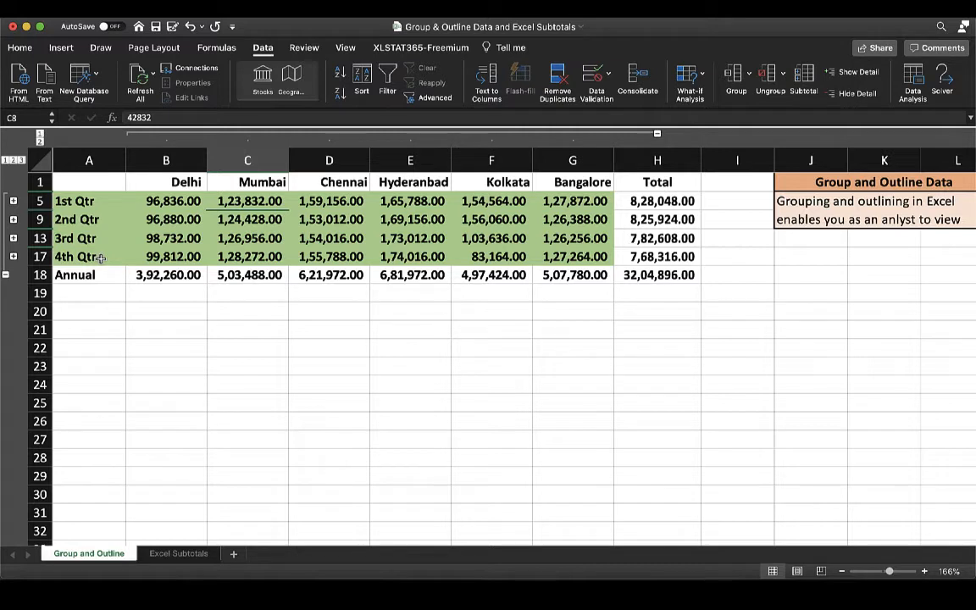
click(13, 202)
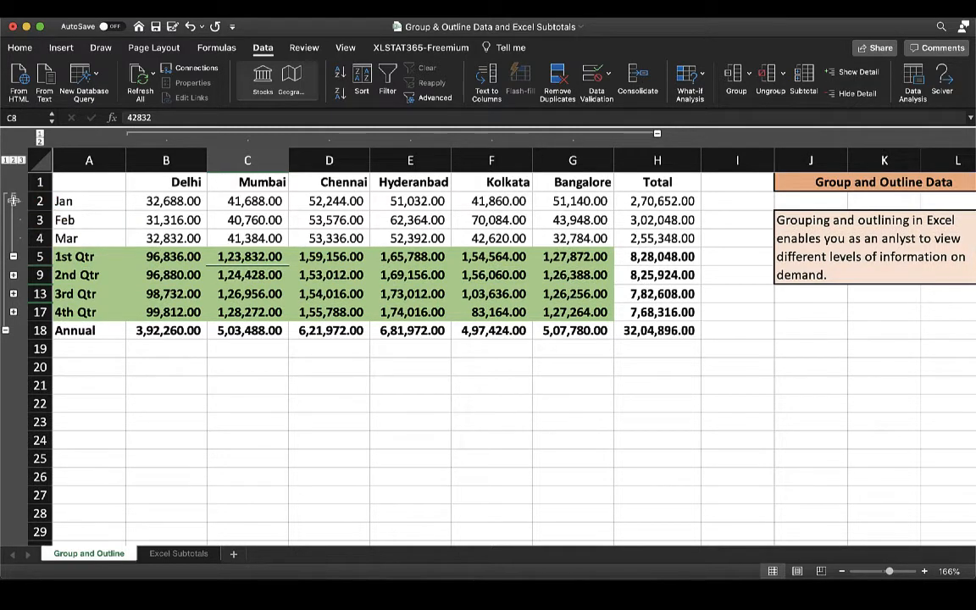
click(14, 256)
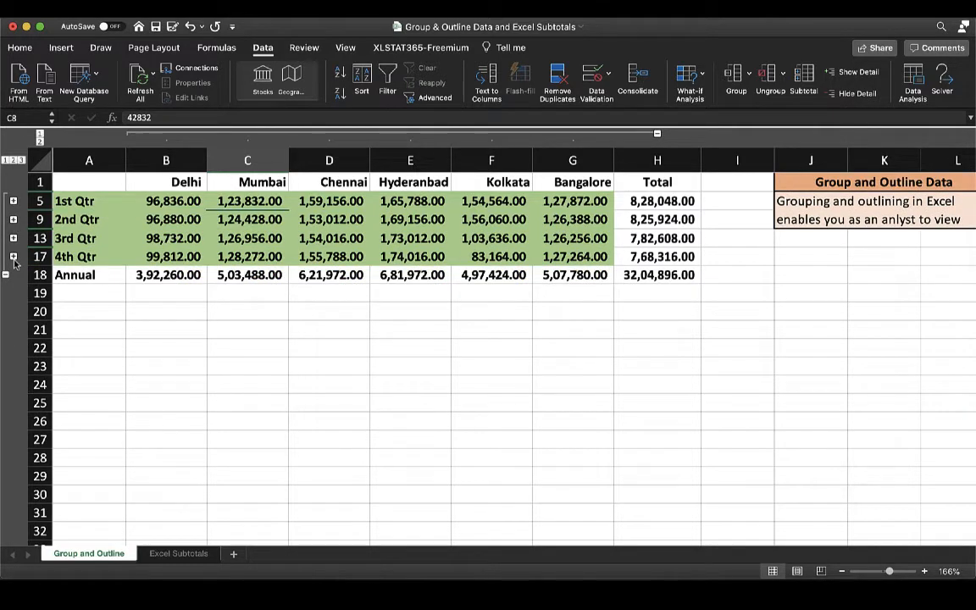
click(13, 220)
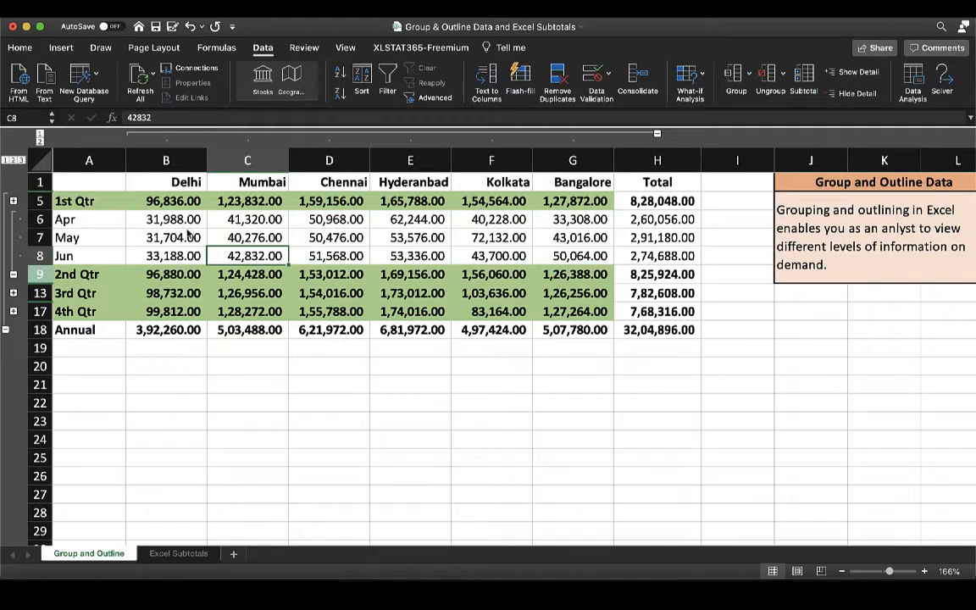
click(13, 274)
click(13, 256)
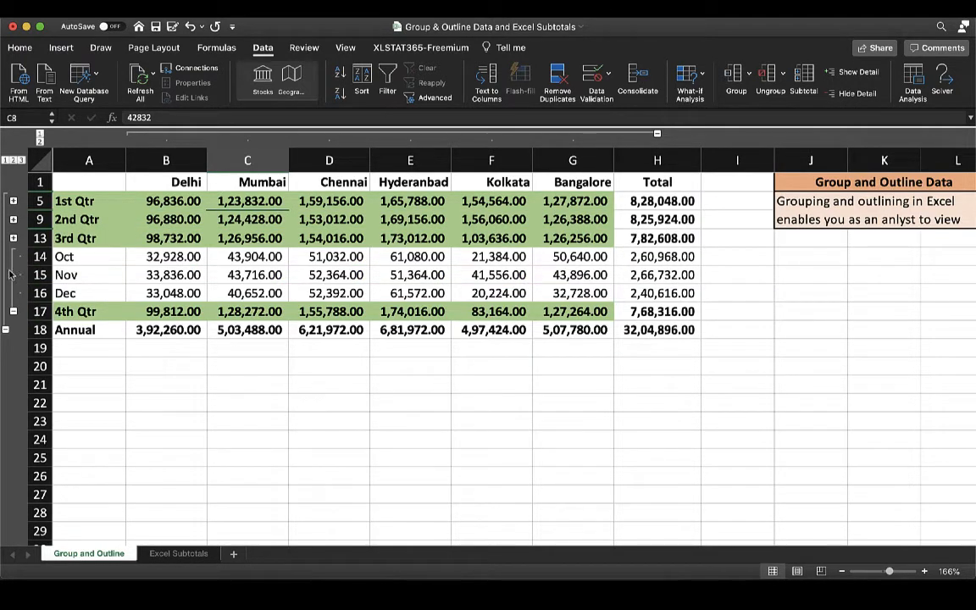
click(13, 254)
Collapse the quarterly rows into the Annual row and expand them back to the full monthly detail, twice.
click(7, 275)
click(6, 274)
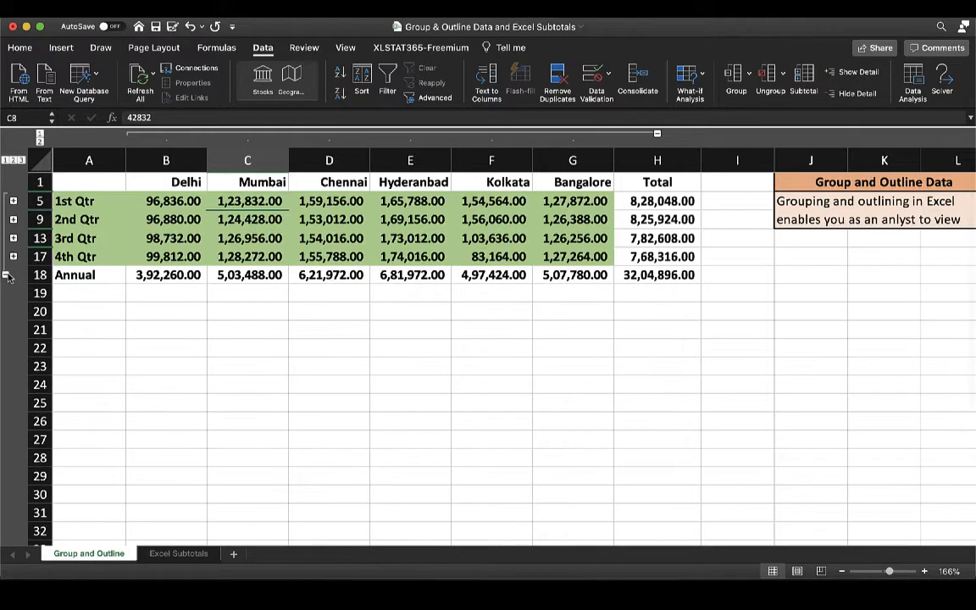
click(7, 274)
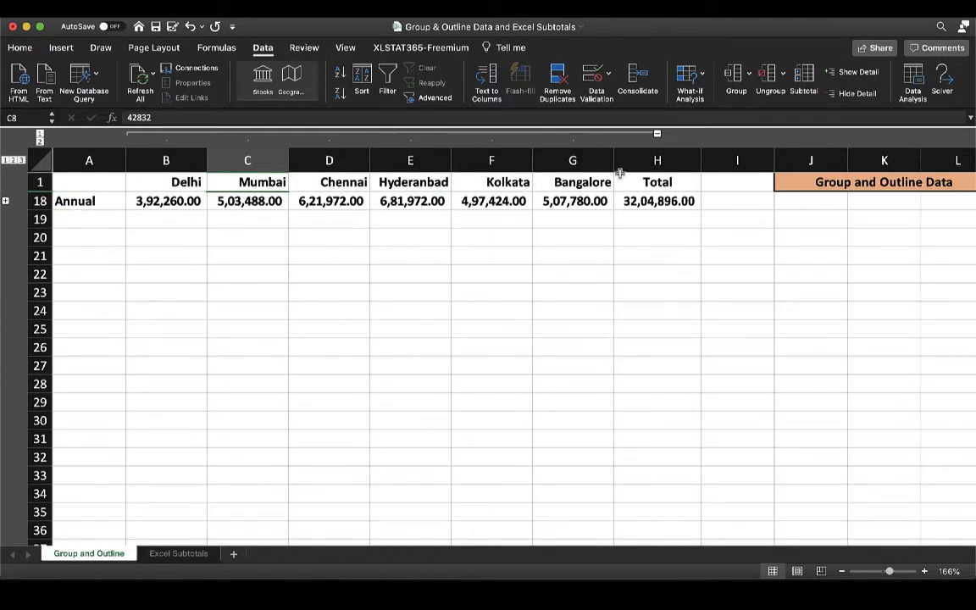
click(5, 201)
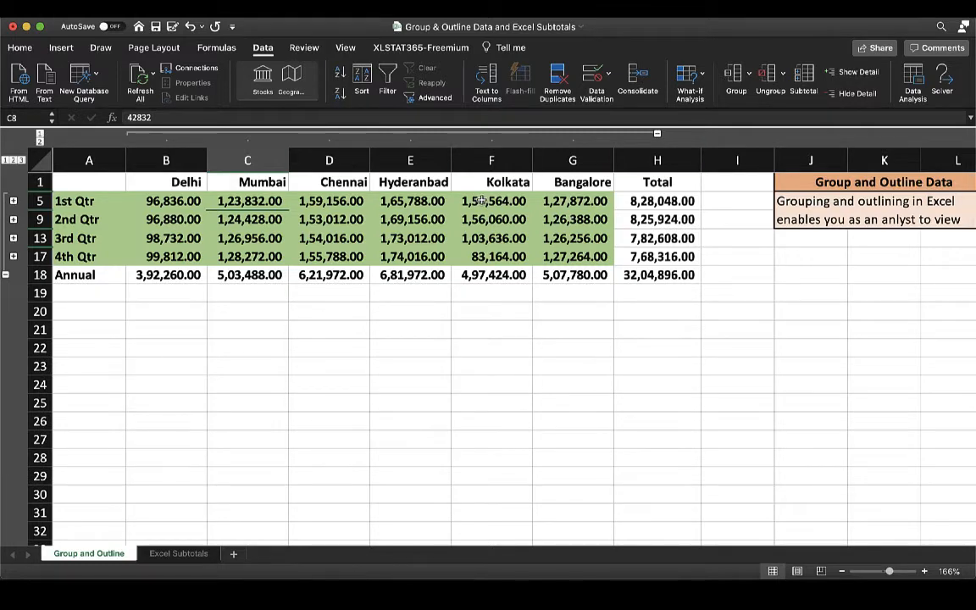
click(22, 160)
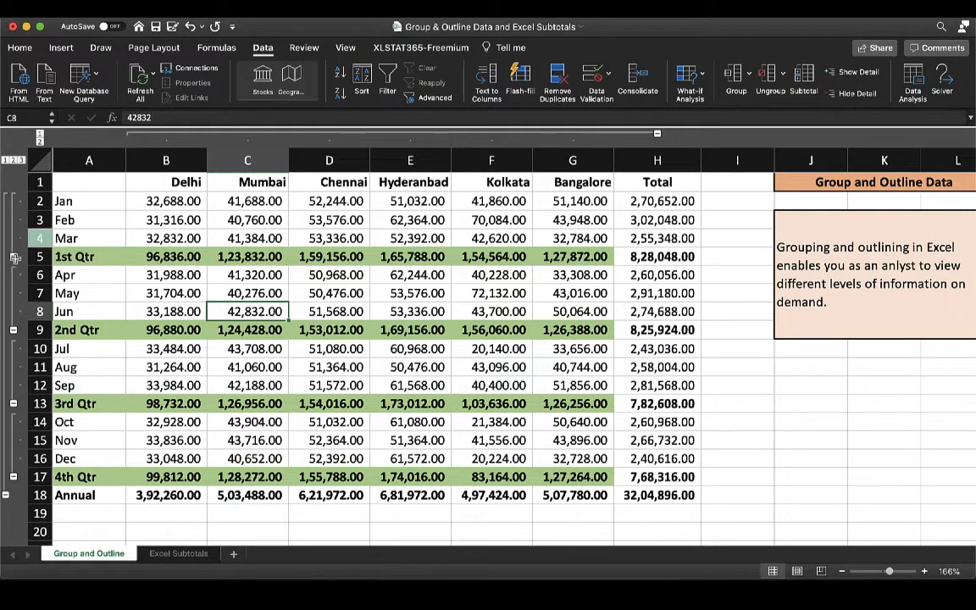
click(5, 496)
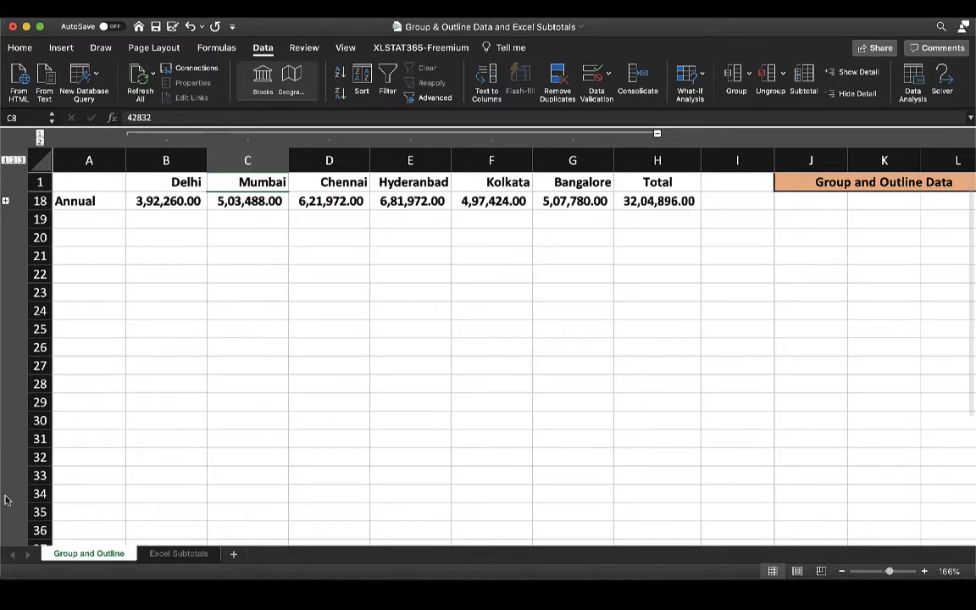
click(6, 204)
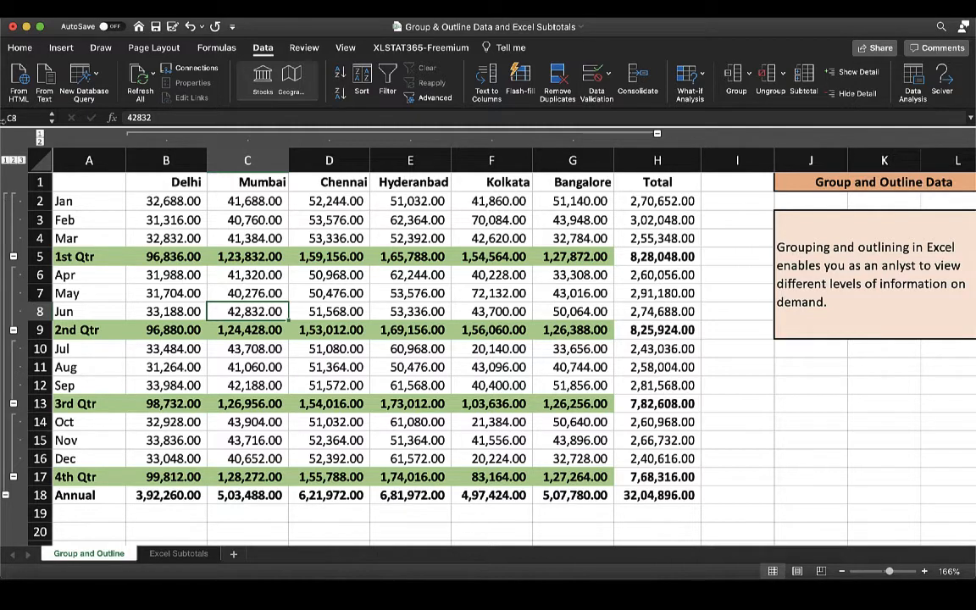
Reduce rows and columns to outline level 1, and bring back the columns at level 2 and the rows through levels 2 and 3.
click(5, 159)
click(39, 134)
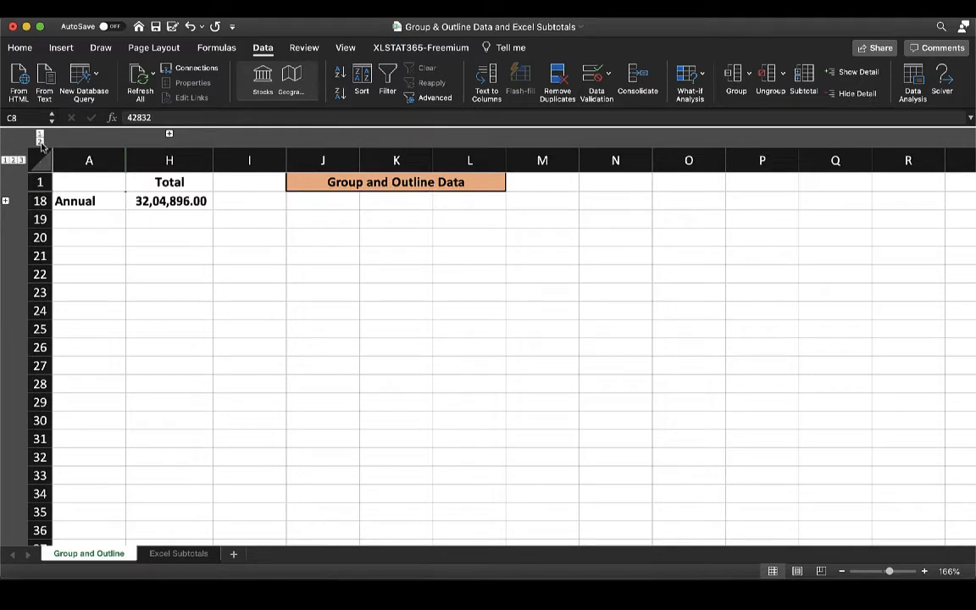
click(39, 140)
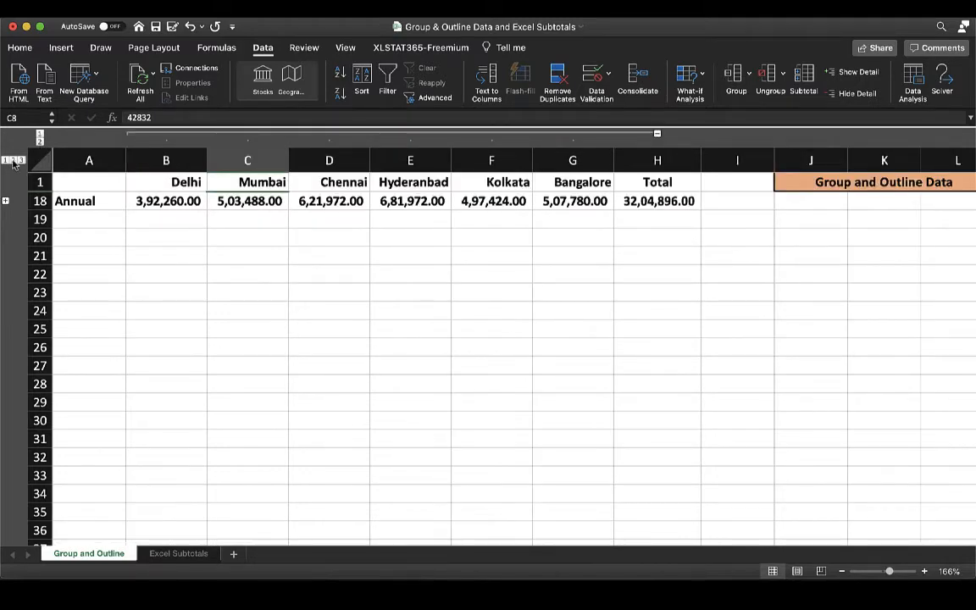
click(13, 160)
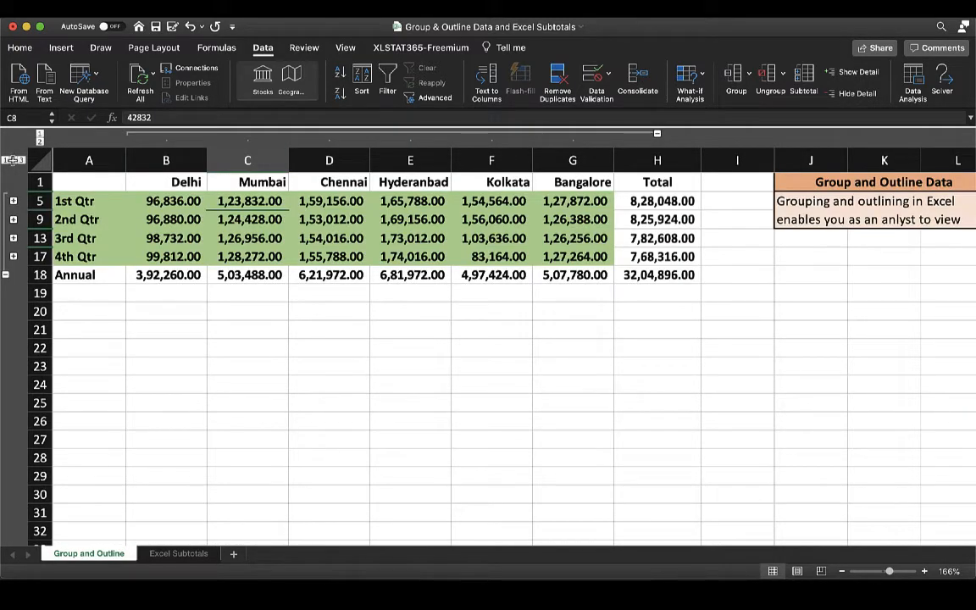
click(22, 160)
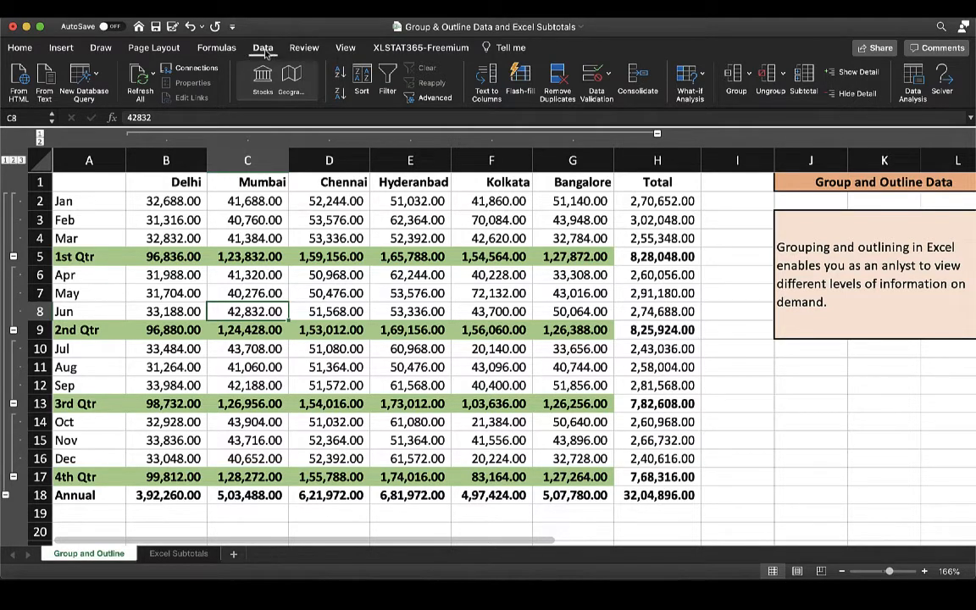
Clear the outline from the monthly city sales table.
click(782, 98)
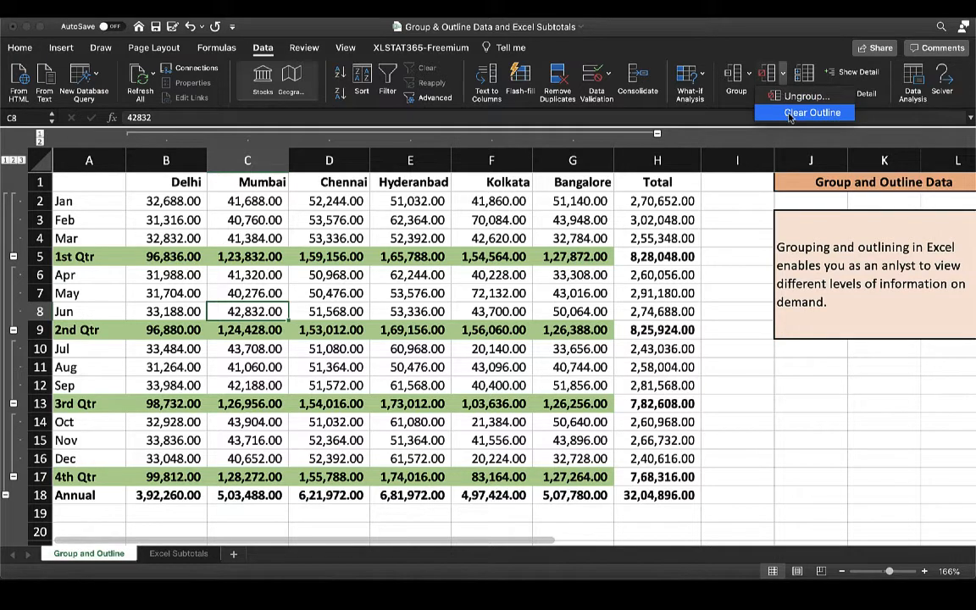
click(788, 113)
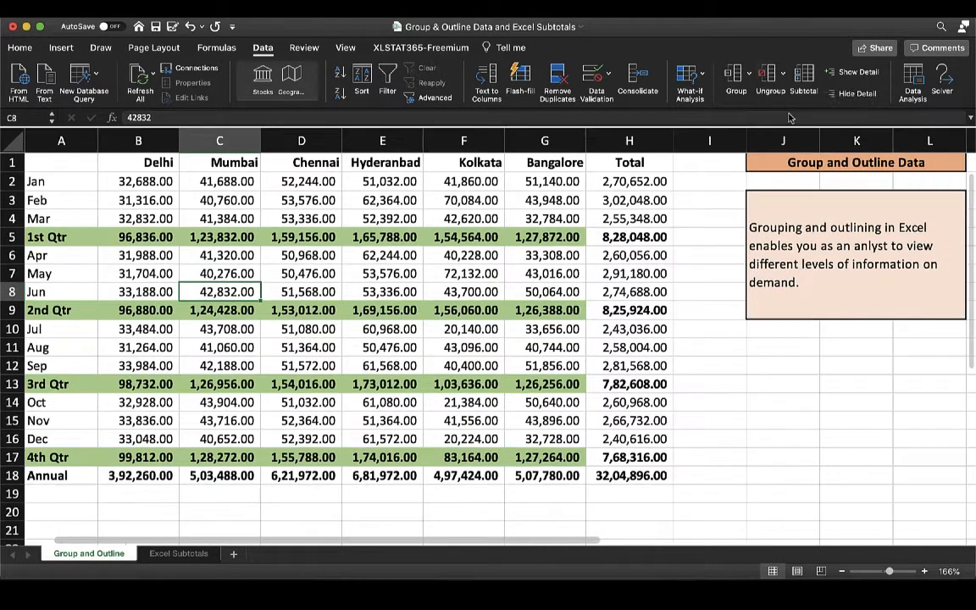
click(678, 377)
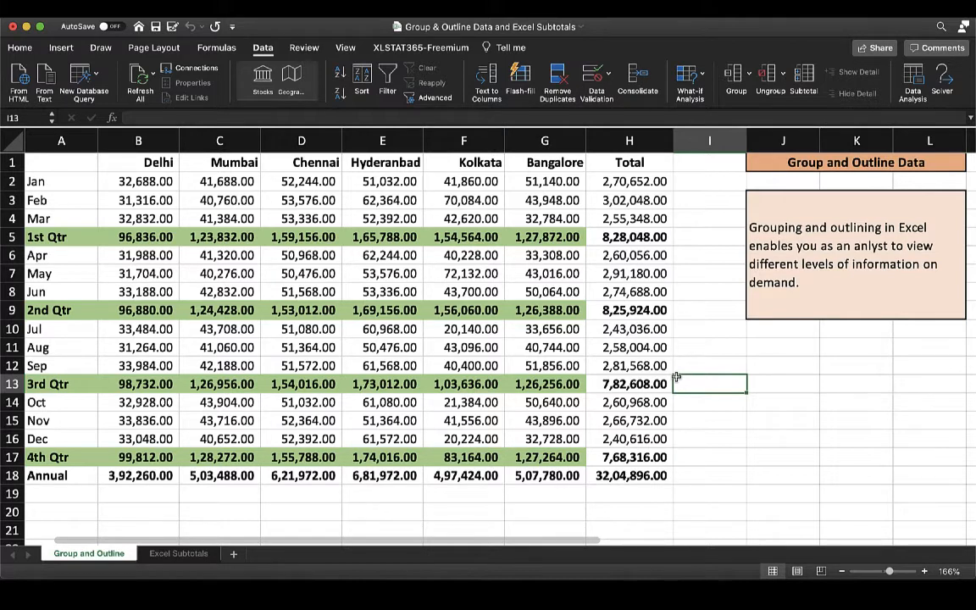
On the Excel Subtotals sheet, add subtotals to the employee table at each change in Gender, using the Average function on Age.
click(180, 559)
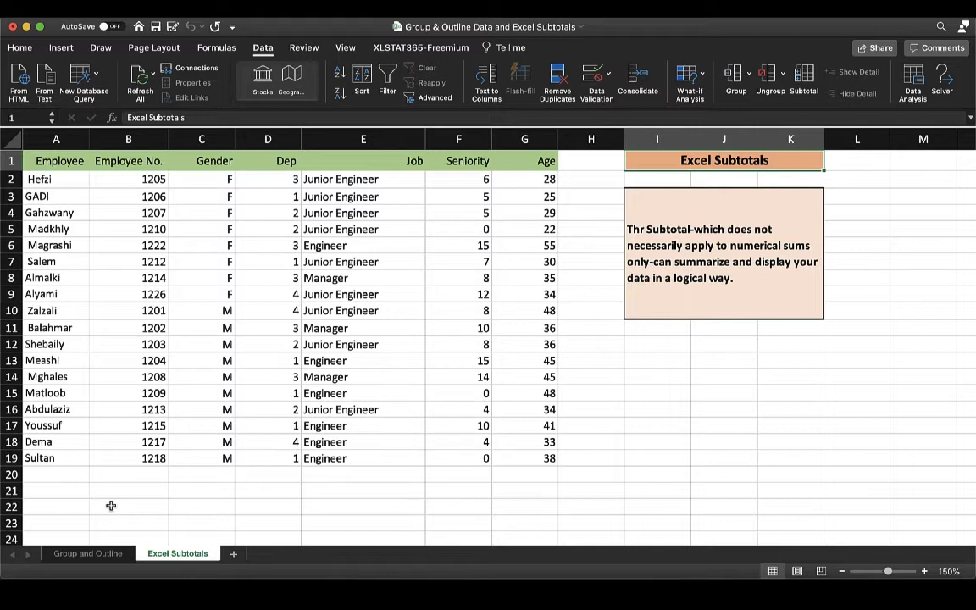
key(super+a)
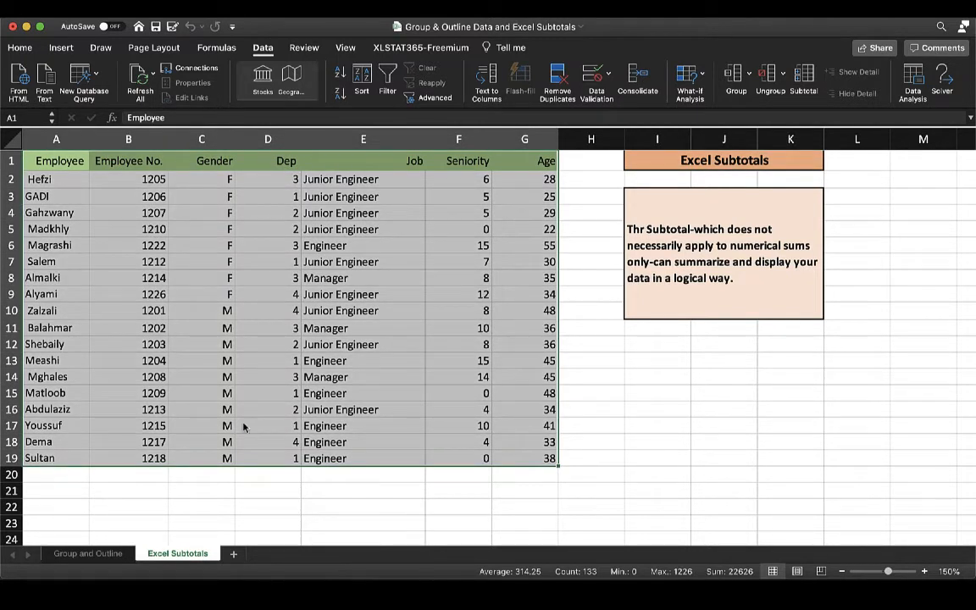
click(806, 76)
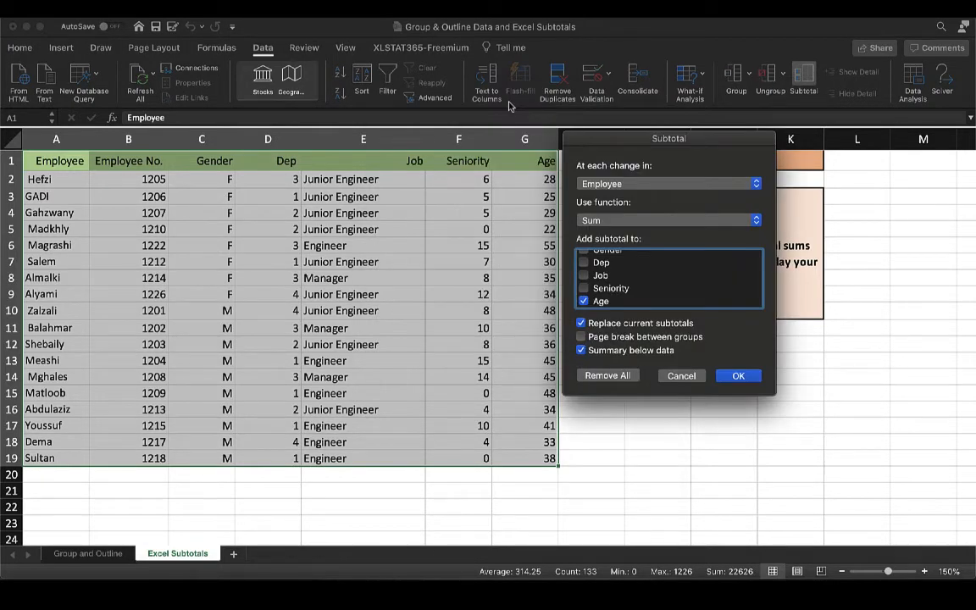
click(652, 183)
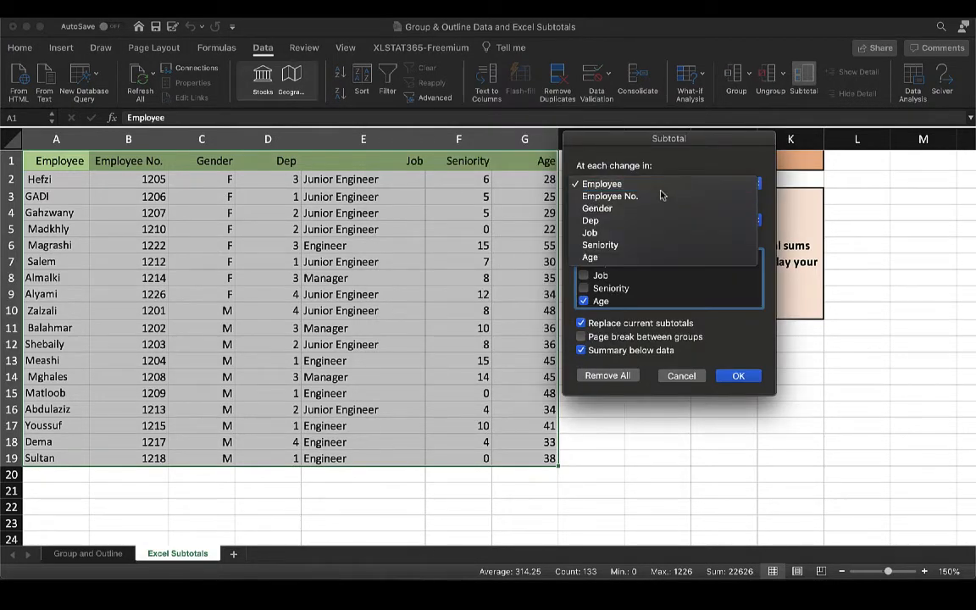
click(611, 208)
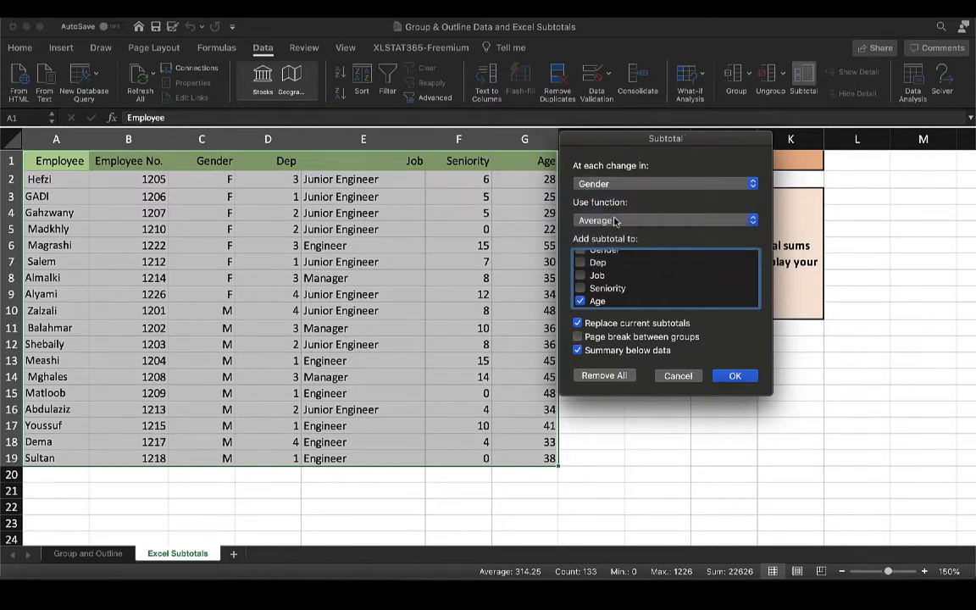
click(615, 220)
click(616, 220)
key(Return)
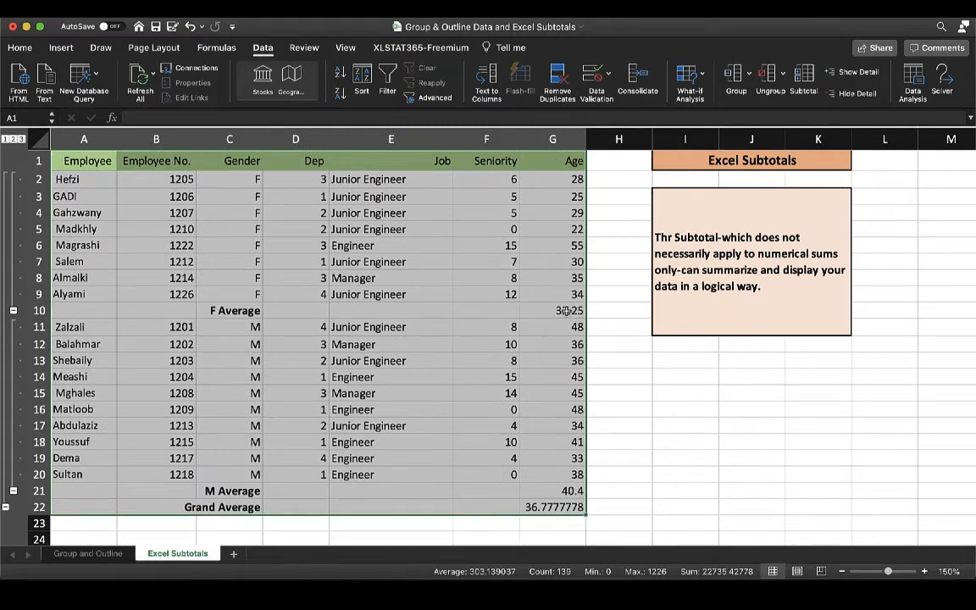
Examine the F Average, M Average and Grand Average rows and their SUBTOTAL formulas in the Age column.
click(219, 312)
click(554, 311)
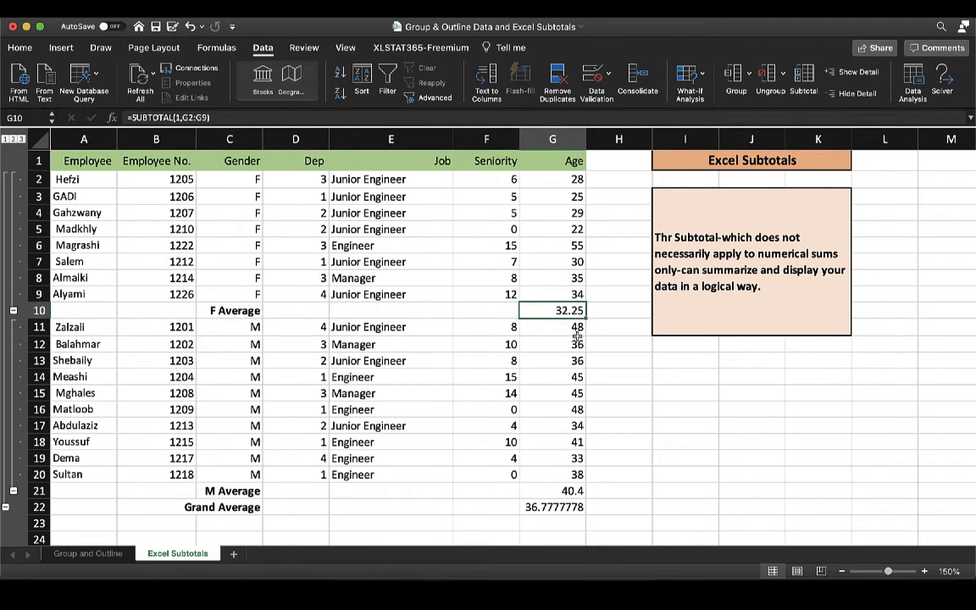
click(230, 492)
click(557, 493)
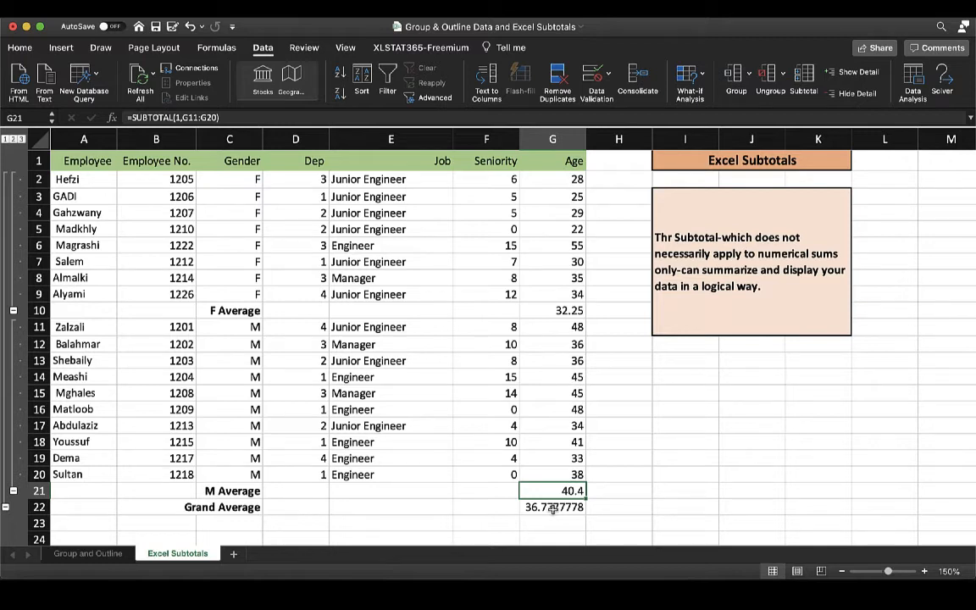
click(552, 508)
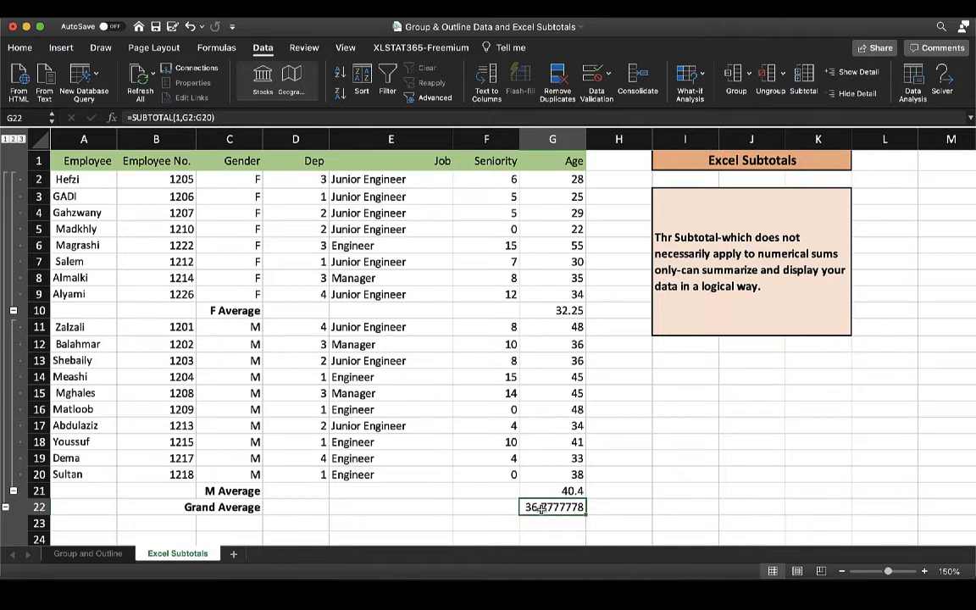
Collapse the subtotalled employee table to the gender averages at level 2 and further to the grand average at level 1.
click(14, 138)
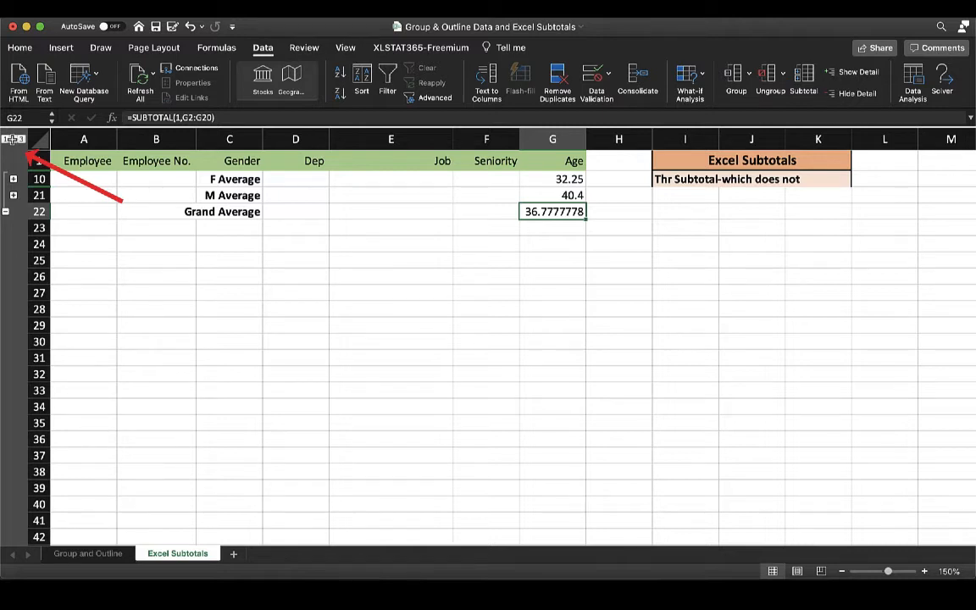
click(6, 138)
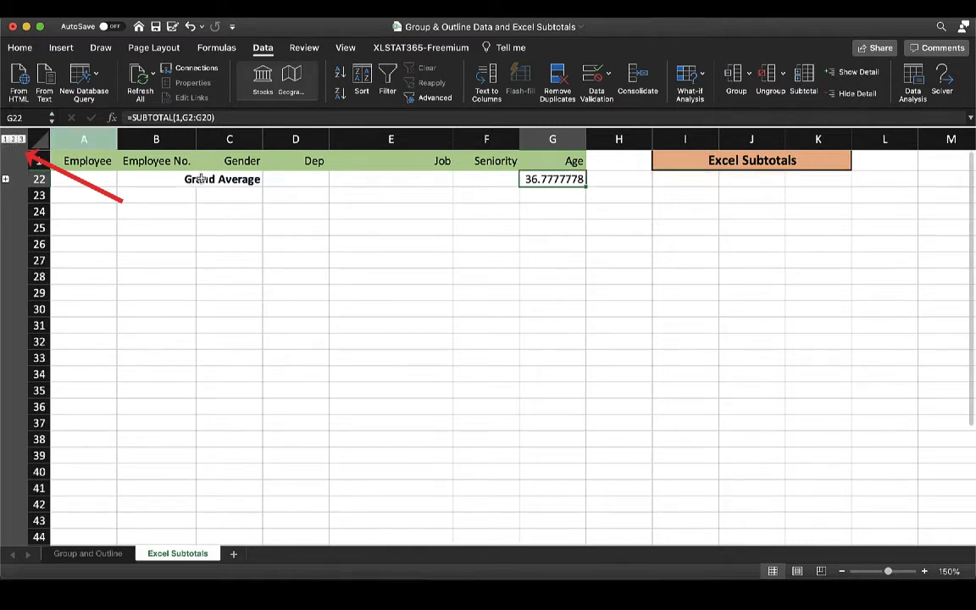
Expand the grand average and both the F and M groups to show all employee rows.
click(6, 179)
click(13, 179)
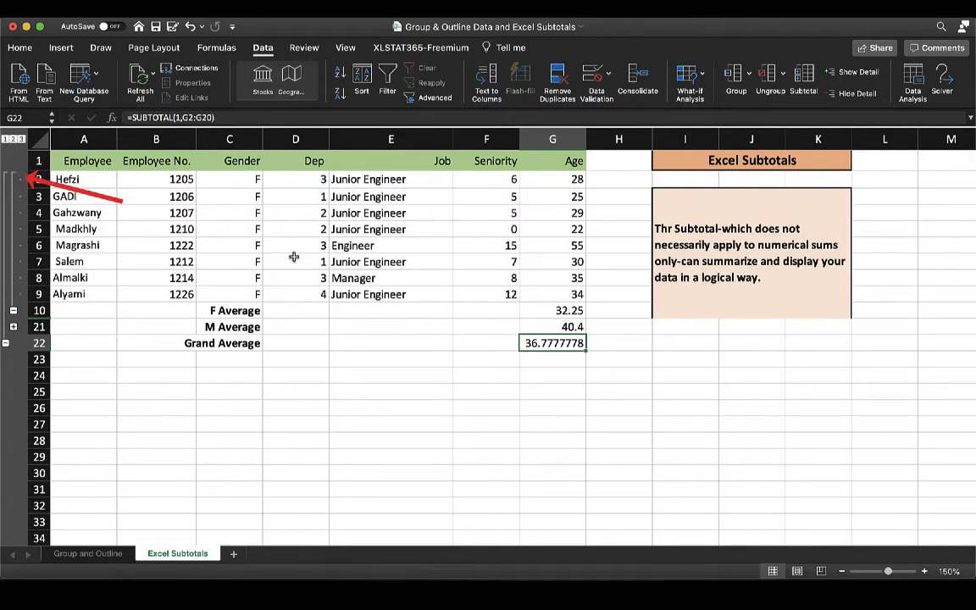
click(14, 326)
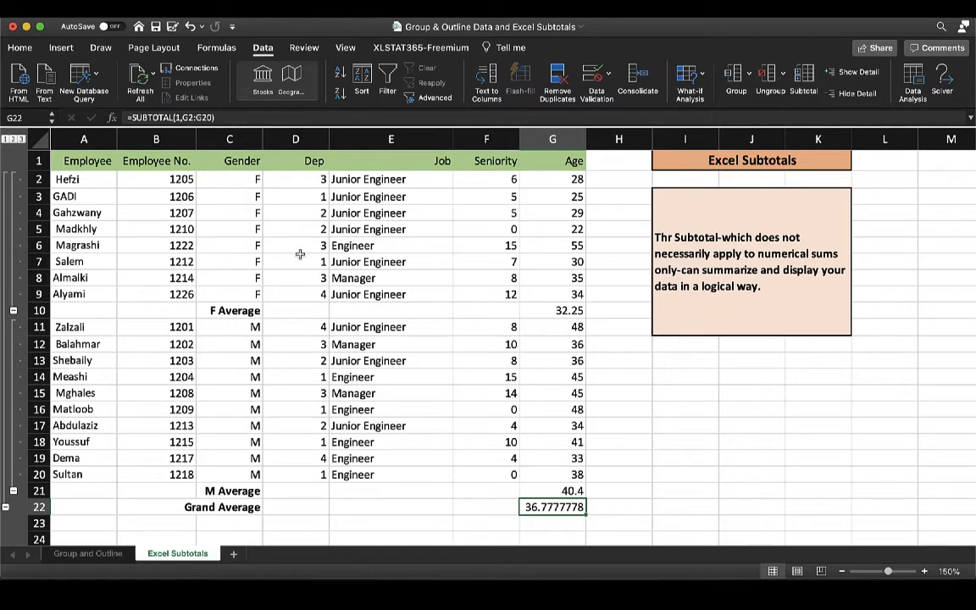
Remove all gender average subtotals from the employee table in A1:G22.
drag(84, 160, 554, 506)
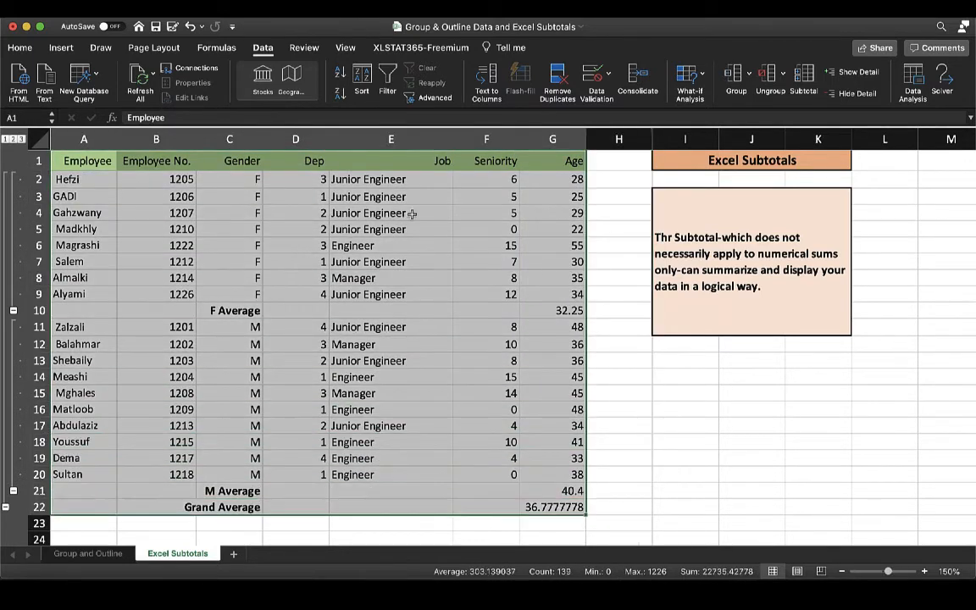
click(803, 78)
click(426, 336)
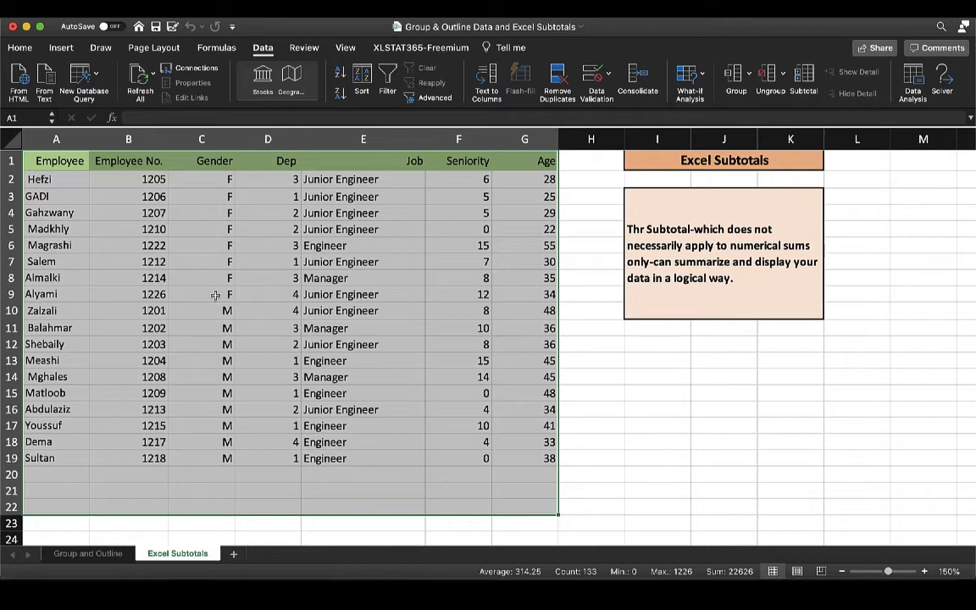
Add subtotals to the employee table at each change in Job, using the Max. function on Seniority and Age.
click(804, 76)
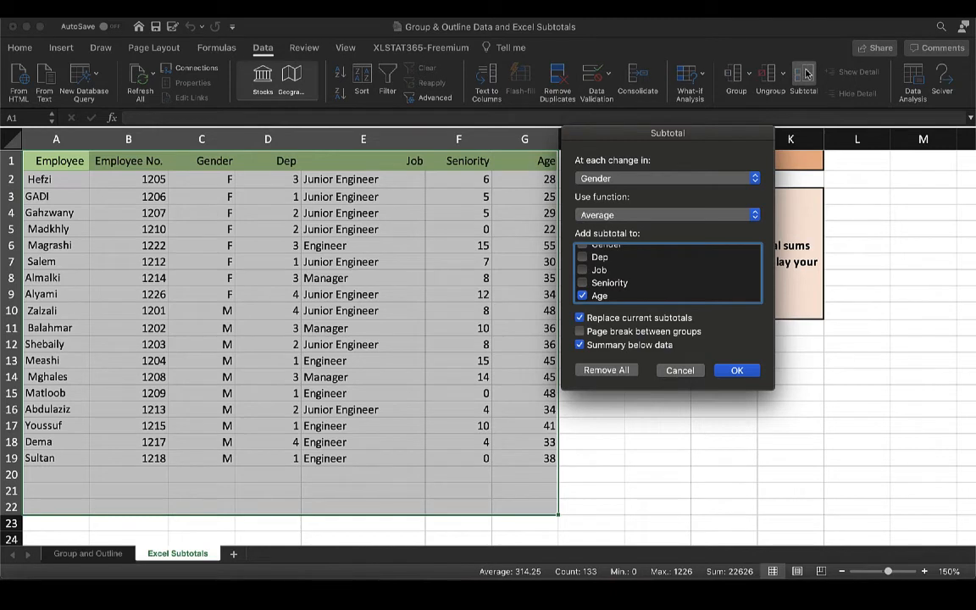
click(610, 178)
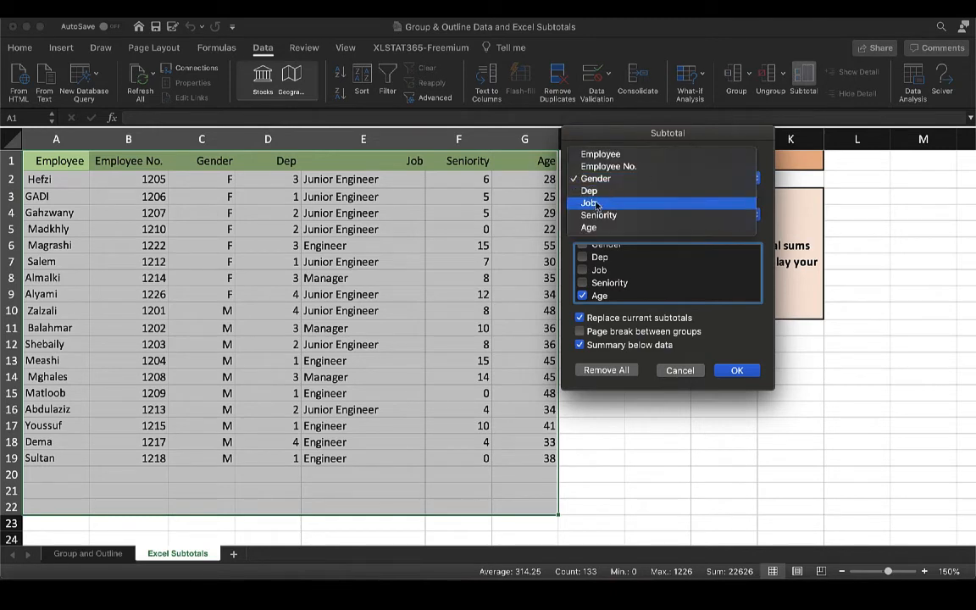
click(597, 204)
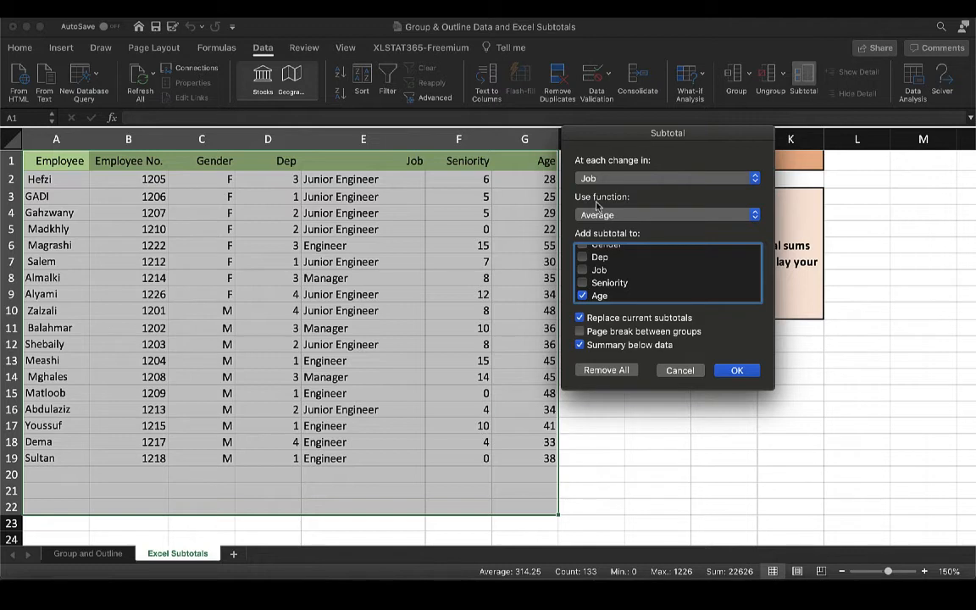
click(608, 215)
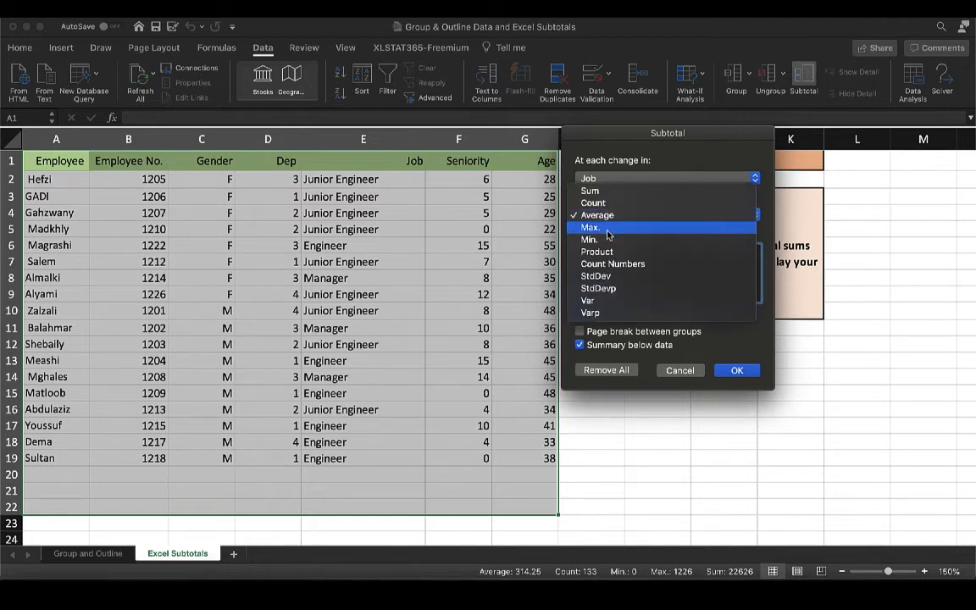
click(593, 227)
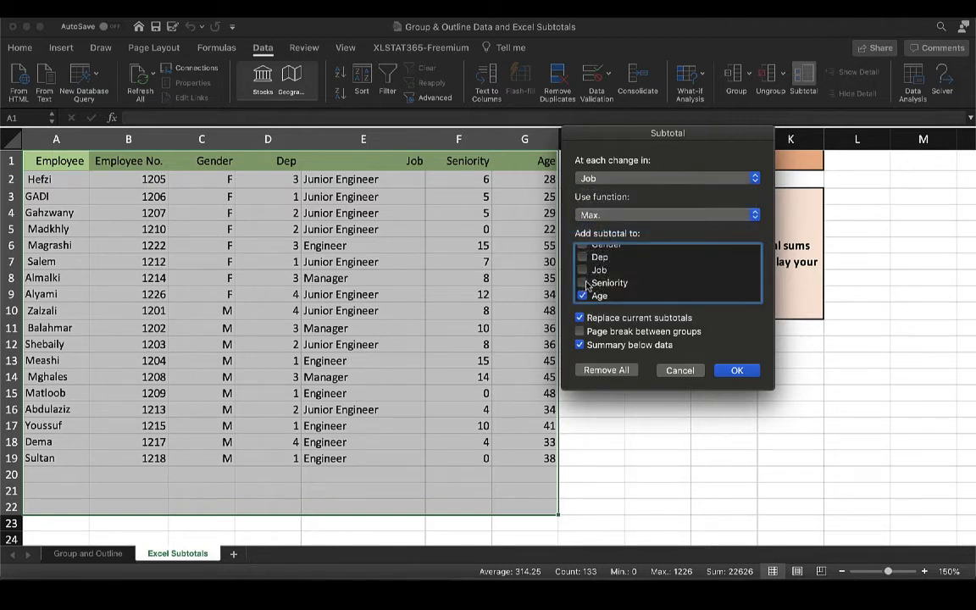
click(583, 283)
key(Return)
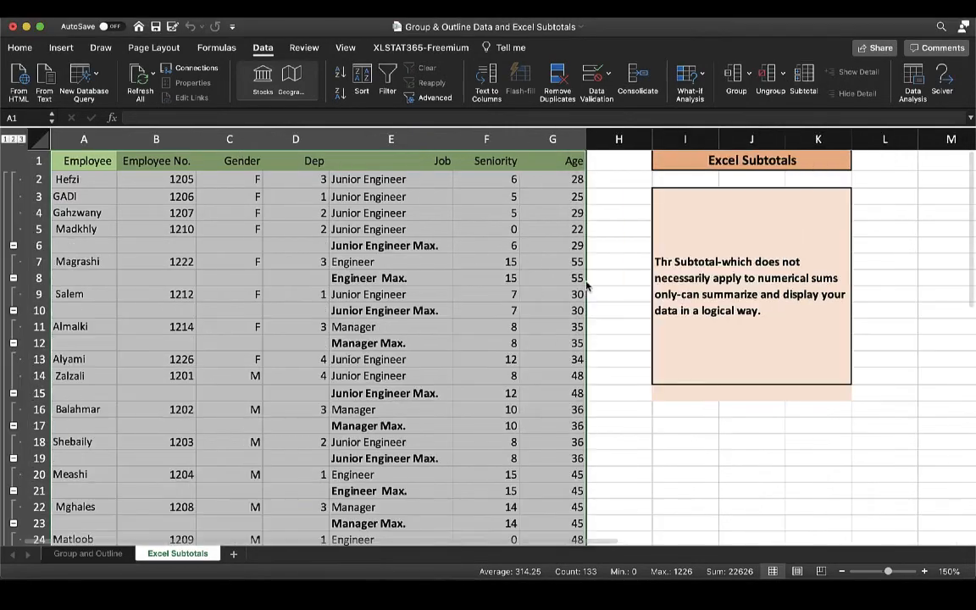
Review the job subtotals, collapse them to level 2, and briefly expand the first Junior Engineer group.
scroll(586, 288, down, 5)
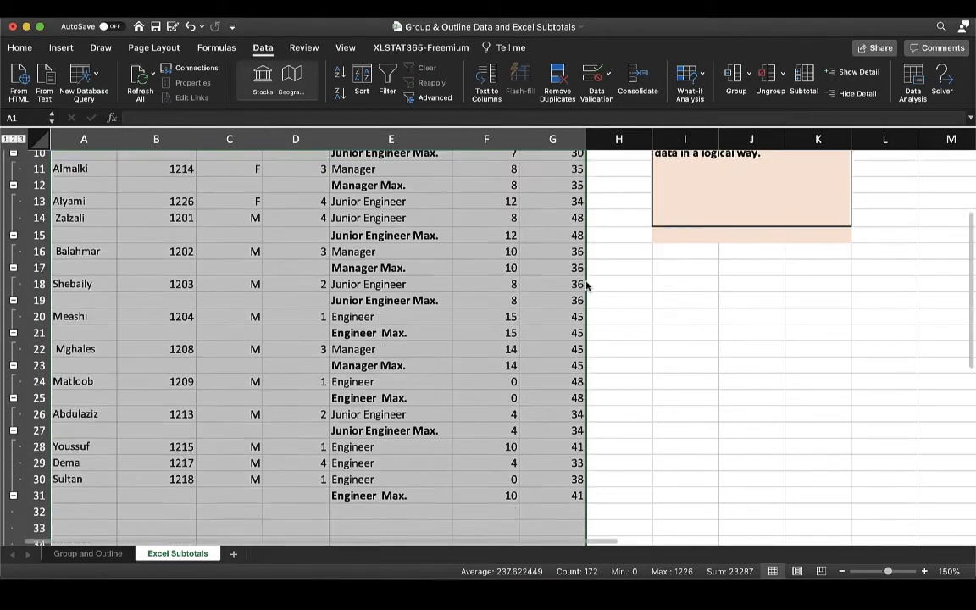
scroll(585, 279, up, 5)
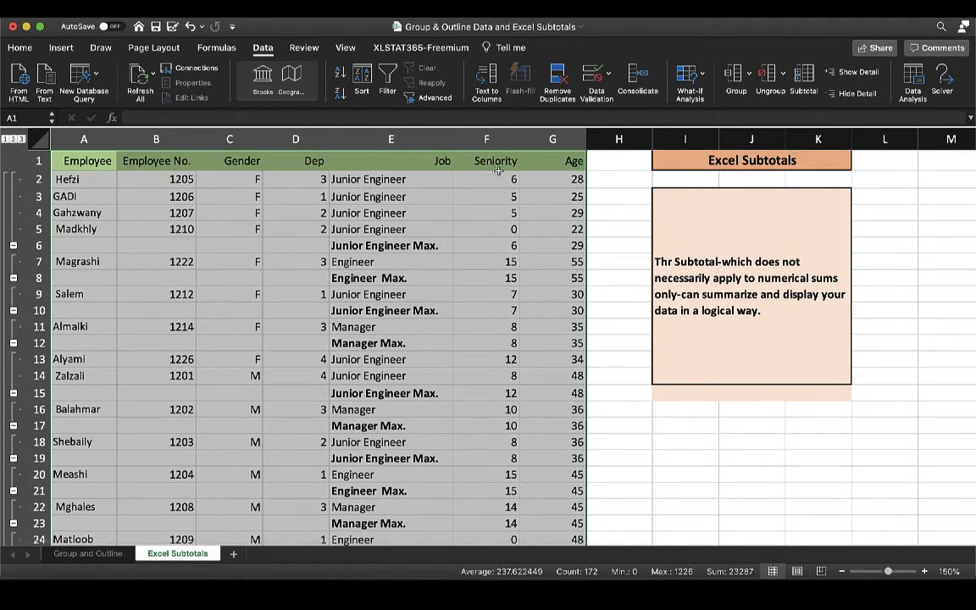
click(12, 138)
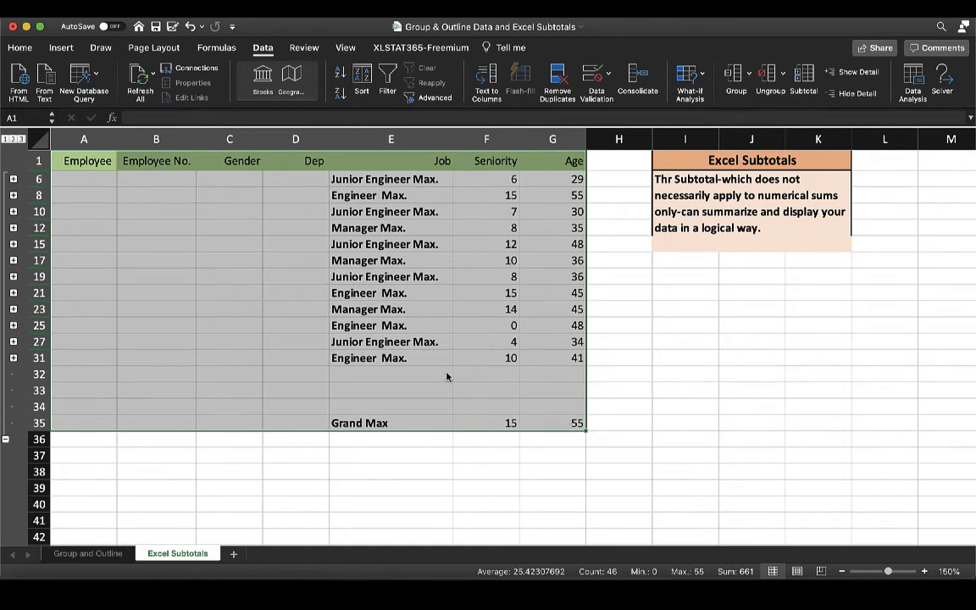
click(13, 179)
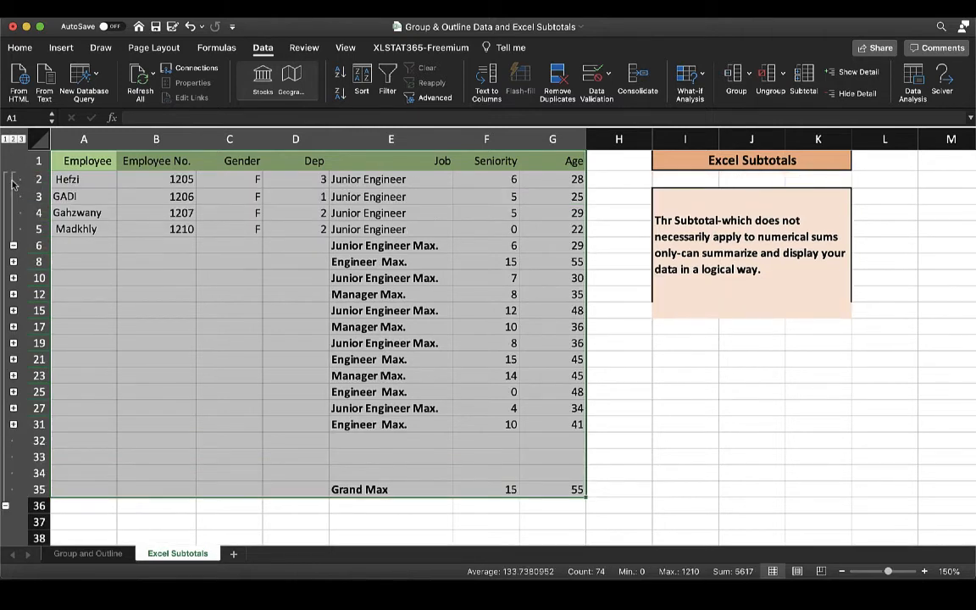
click(12, 184)
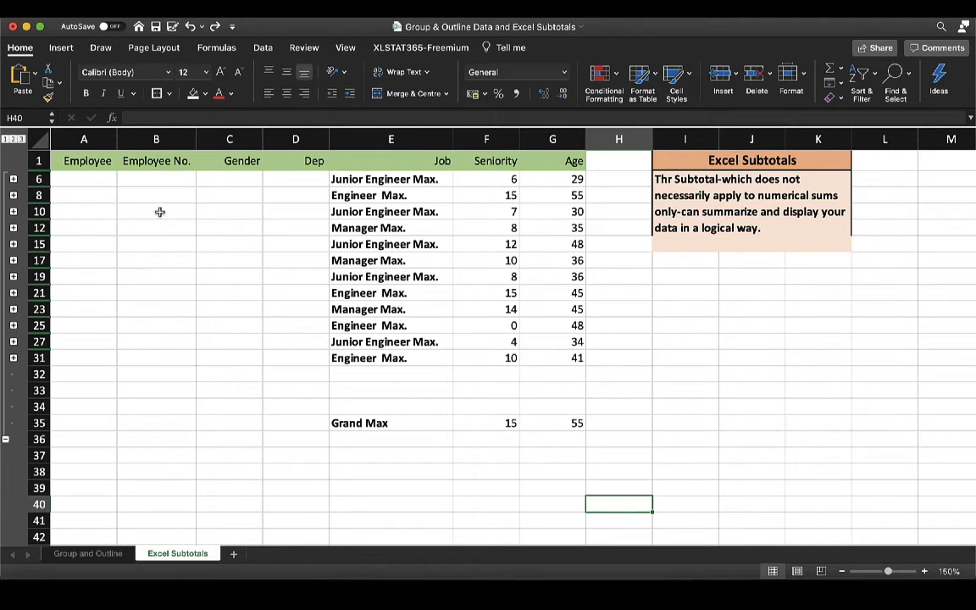
Select only the visible cells of the job maximum rows in E6:G31 using Go to Special.
key(Up)
key(Up)
key(Up)
key(Up)
key(Up)
key(Up)
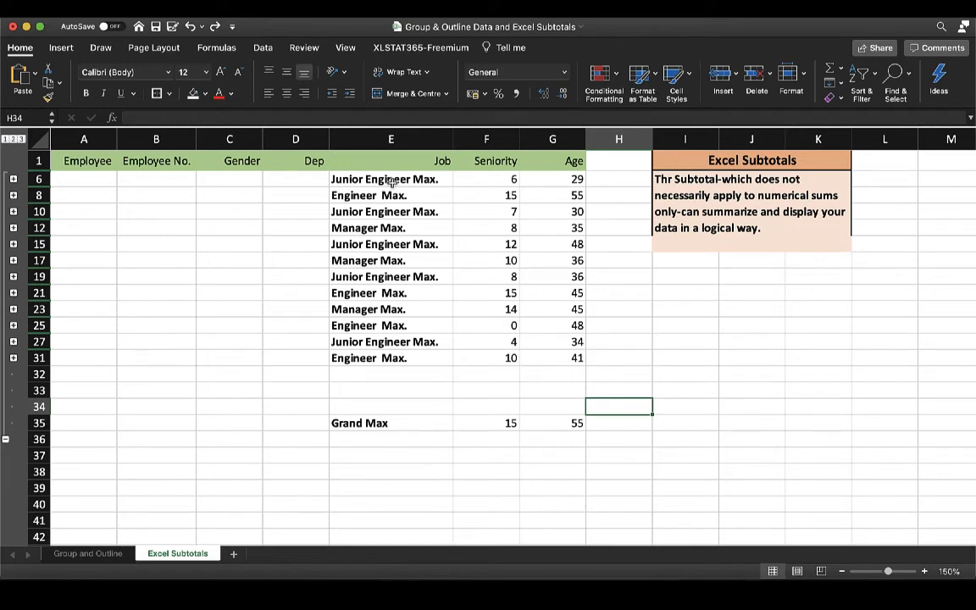
drag(356, 179, 540, 357)
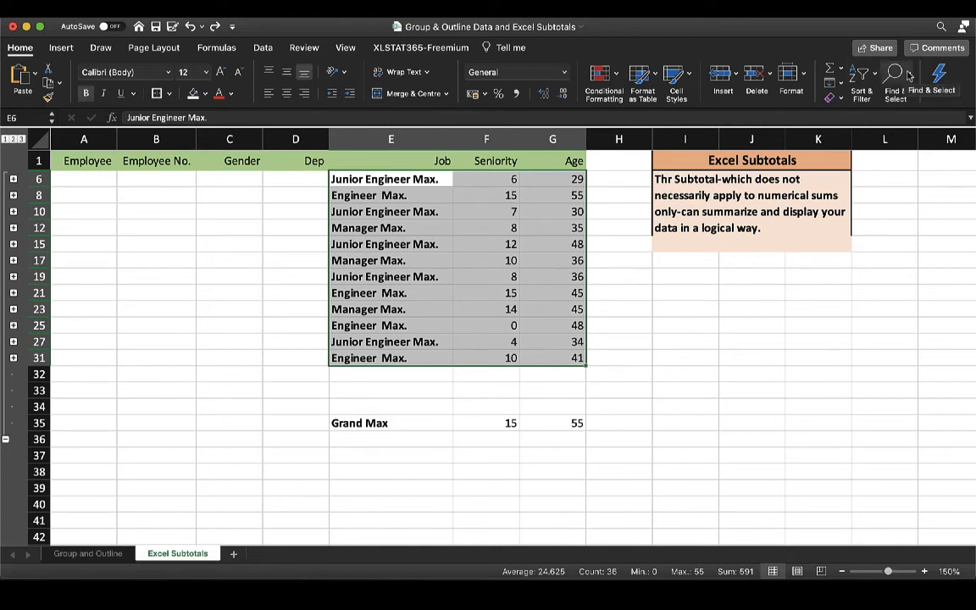
click(906, 76)
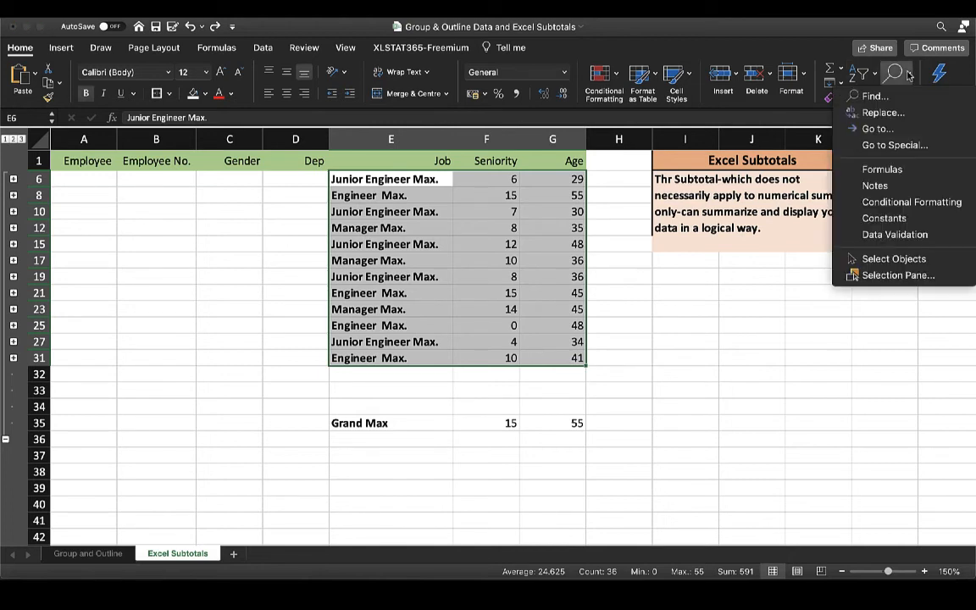
click(900, 145)
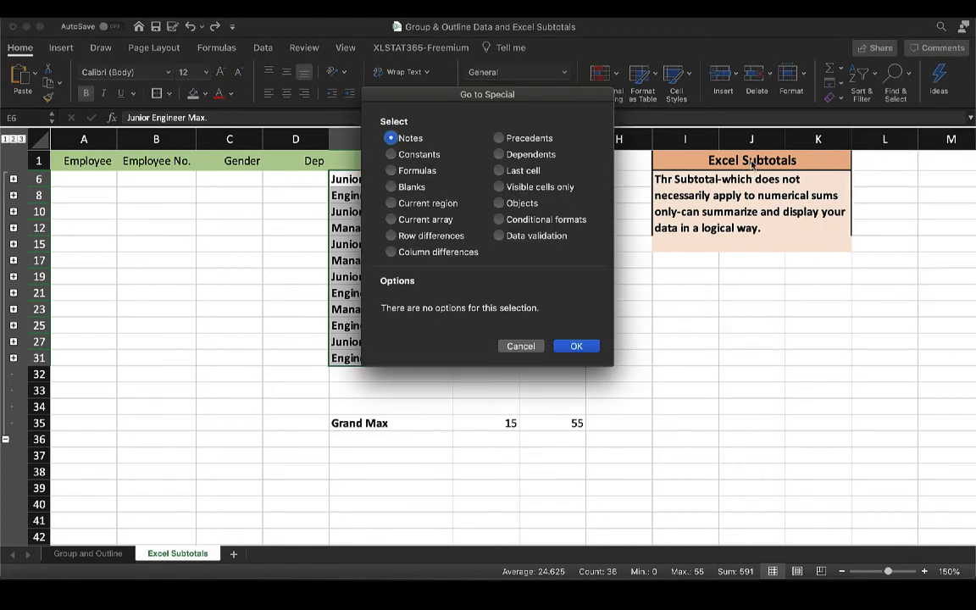
click(500, 188)
click(562, 345)
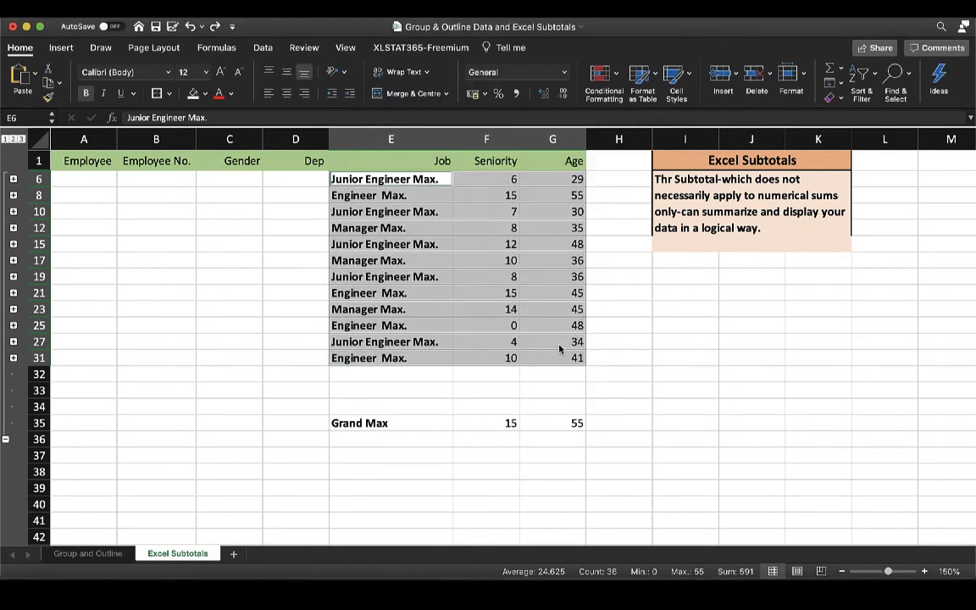
Copy the selected visible job maximum rows and paste them below the table starting at cell E39.
key(super+c)
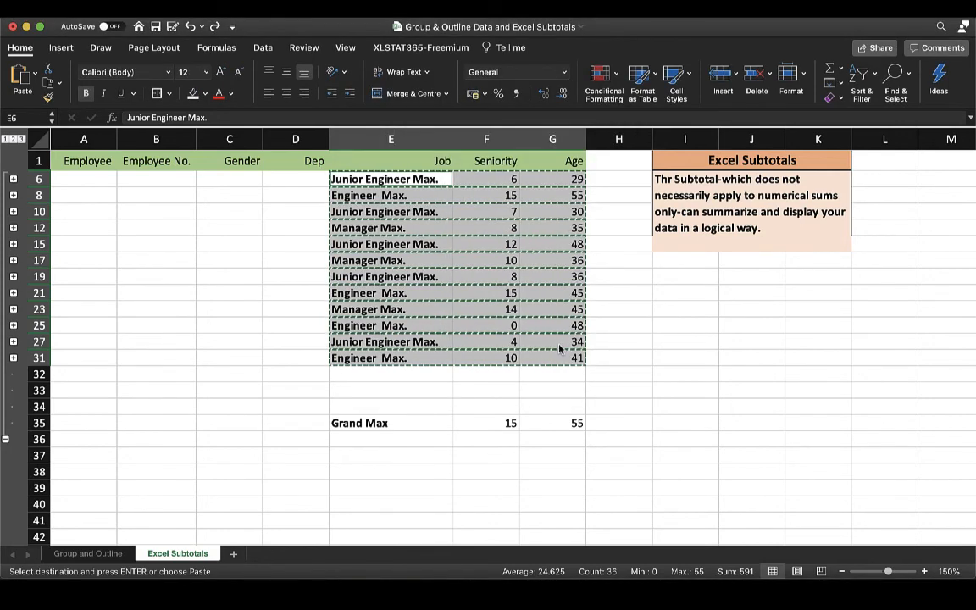
scroll(559, 347, down, 2)
click(375, 442)
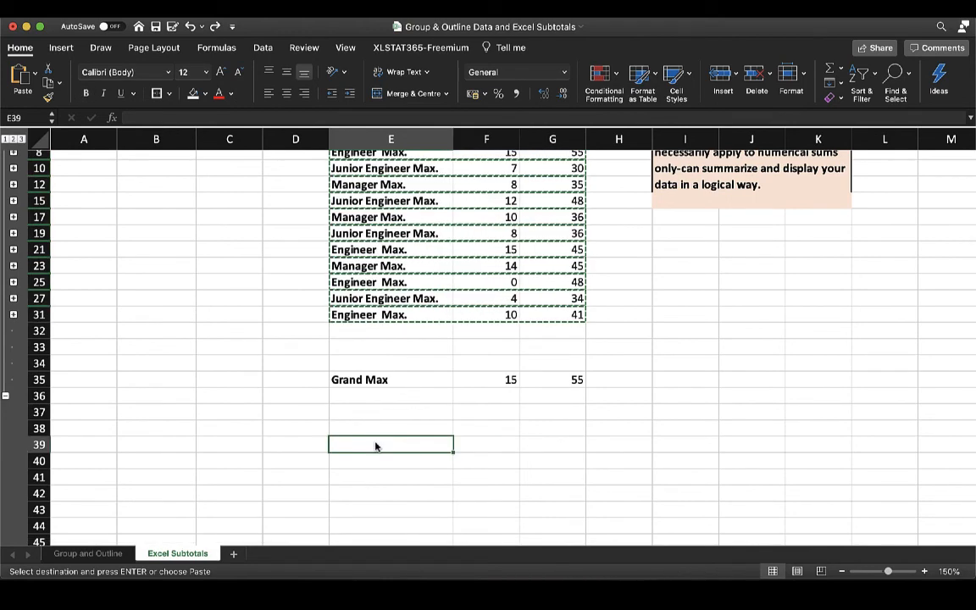
key(super+v)
scroll(377, 447, down, 10)
click(643, 424)
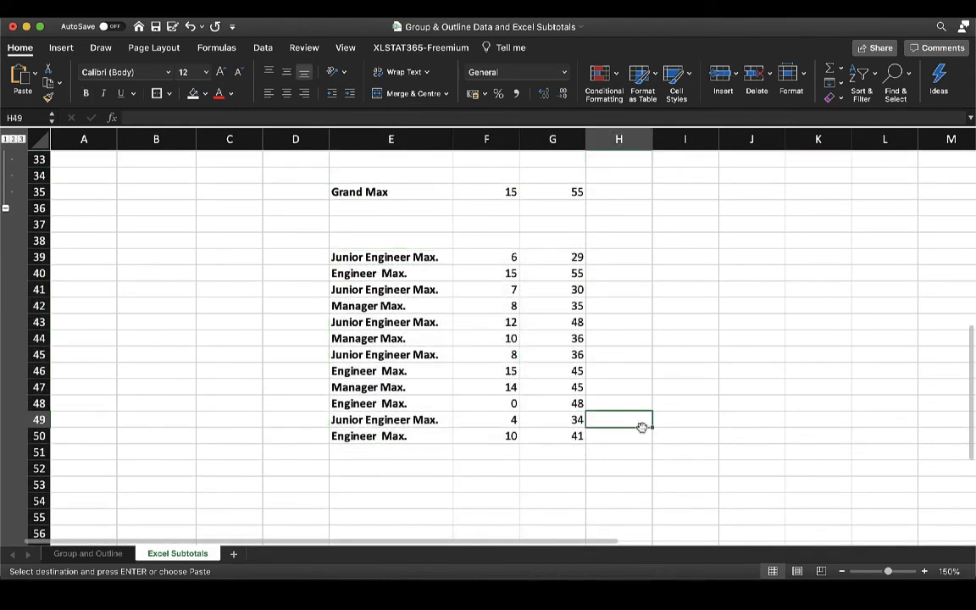
scroll(642, 426, down, 2)
scroll(641, 427, down, 1)
scroll(641, 427, up, 10)
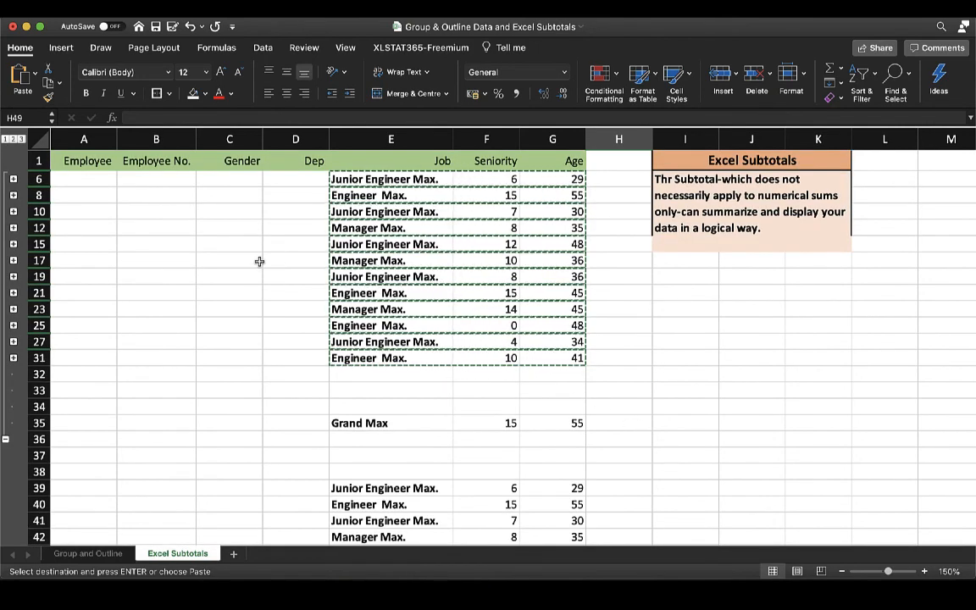
Remove all job maximum subtotals from the employee table in A1:G36 and deselect the table.
drag(79, 161, 537, 420)
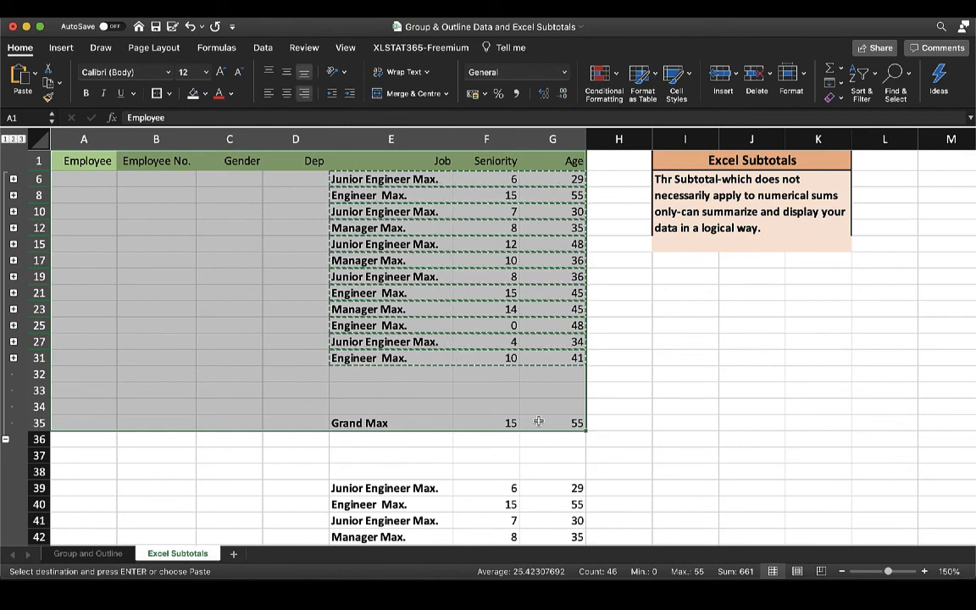
key(shift+Down)
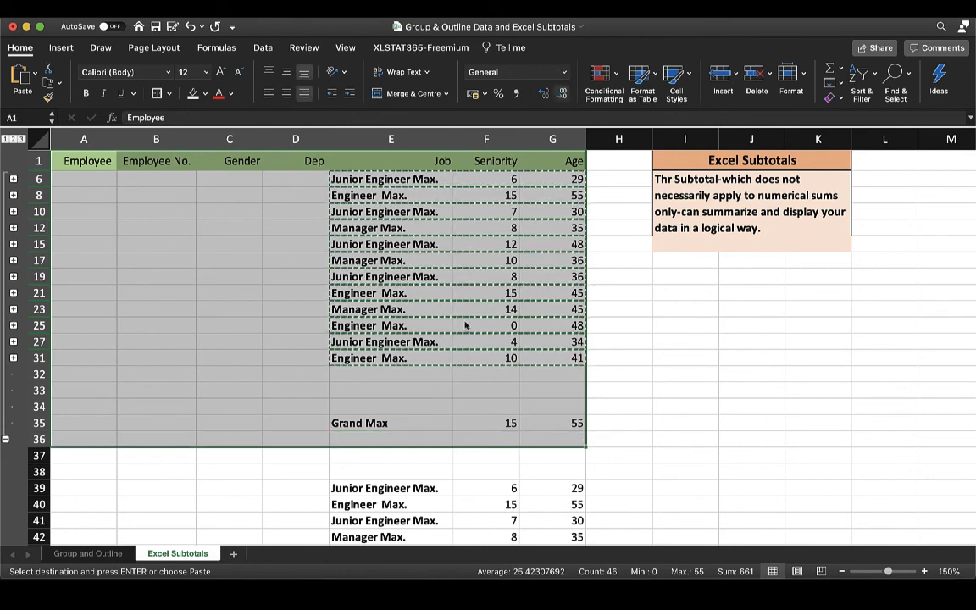
click(263, 48)
click(804, 78)
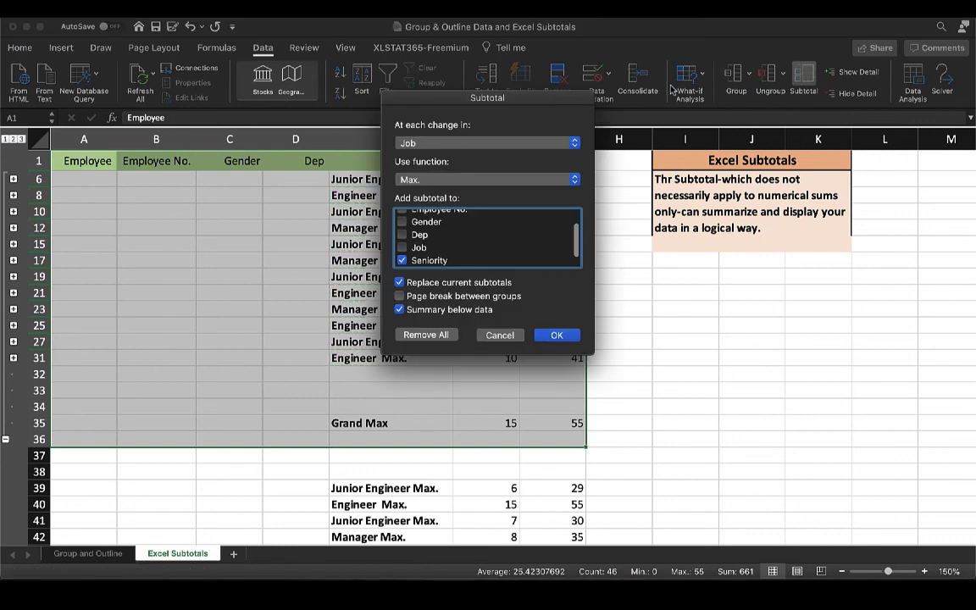
click(686, 365)
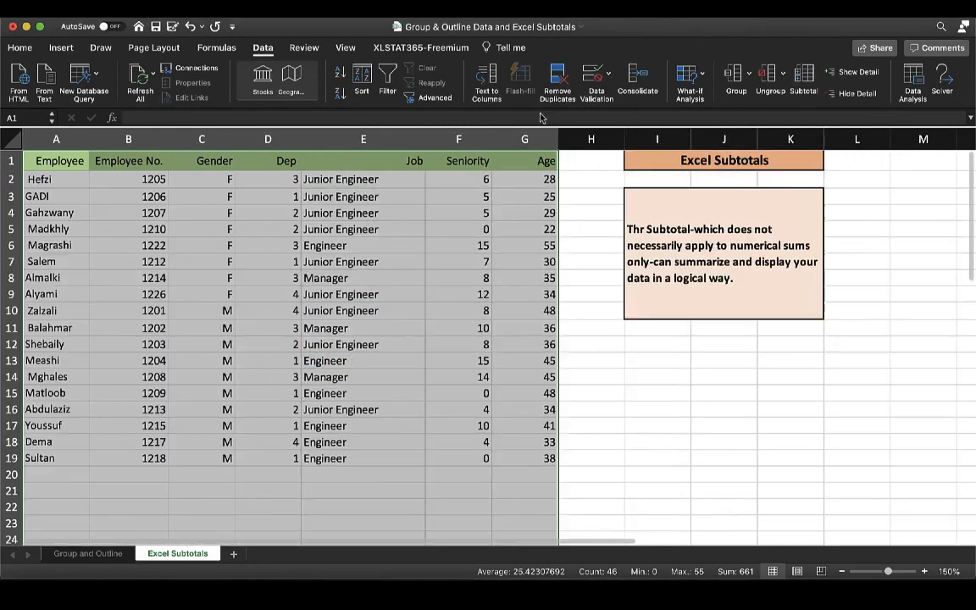
click(680, 362)
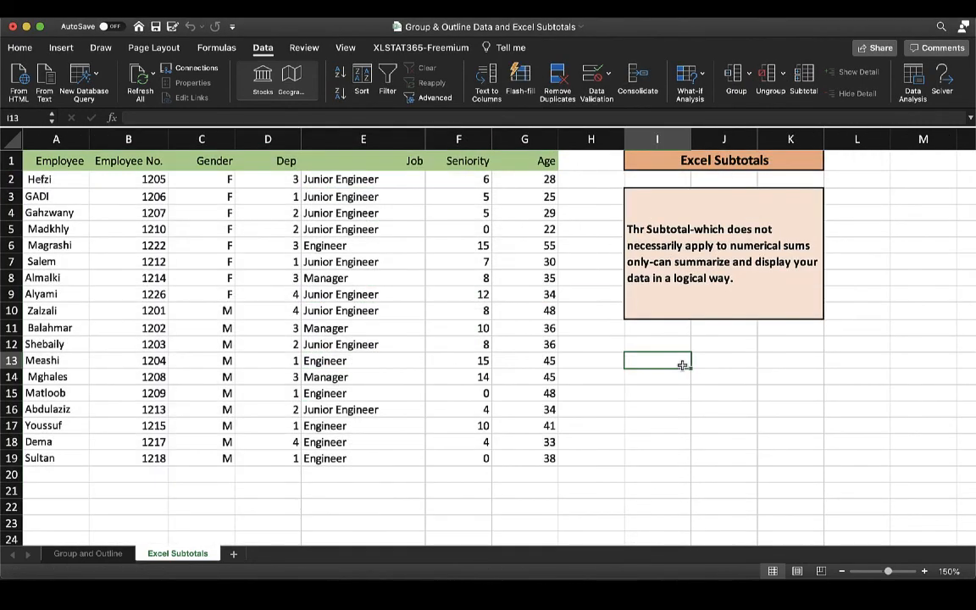